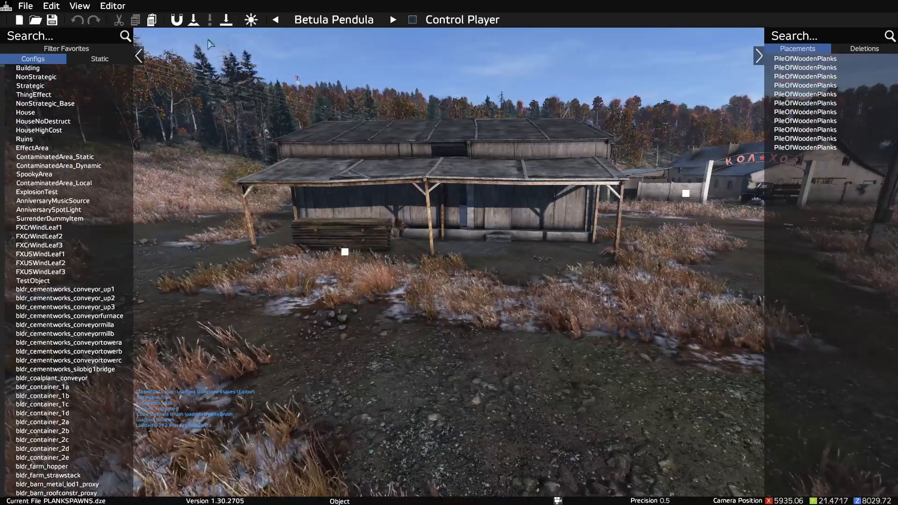
Step: Filter the placeable object configs by the search term "plank"
left_click(25, 39)
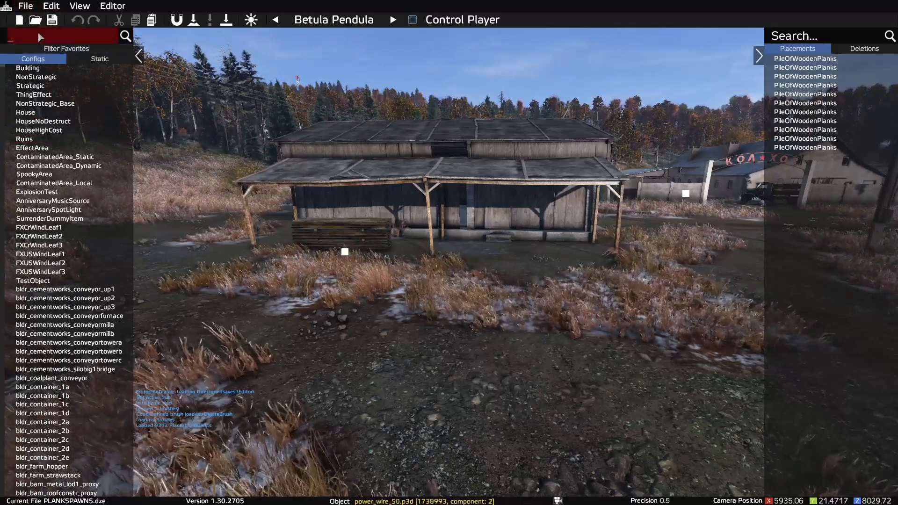
type("plank")
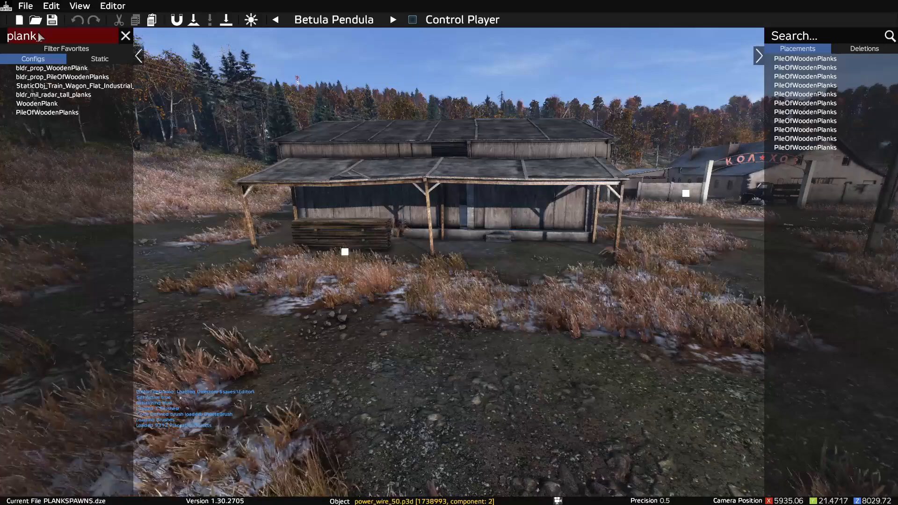
Step: Place a trial PileOfWoodenPlanks on the grass in front of the shed and delete it
left_click(34, 116)
left_click(528, 329)
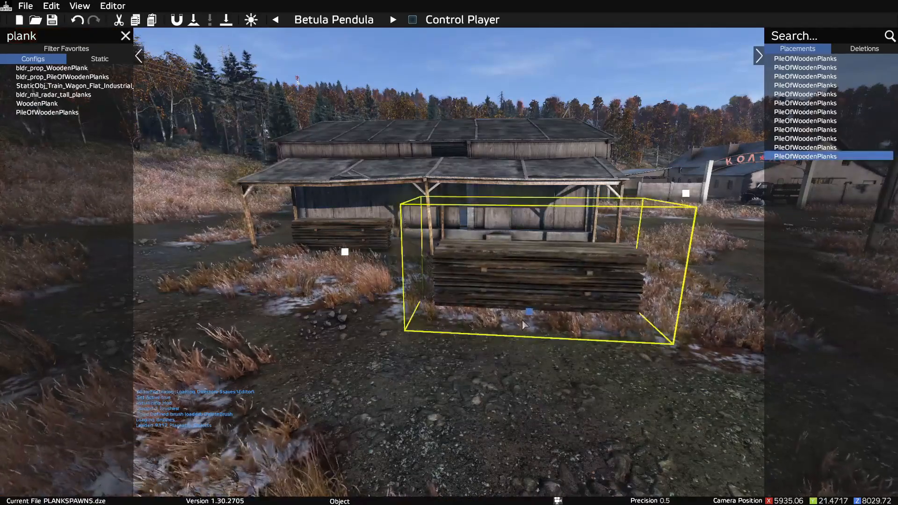
key("Delete")
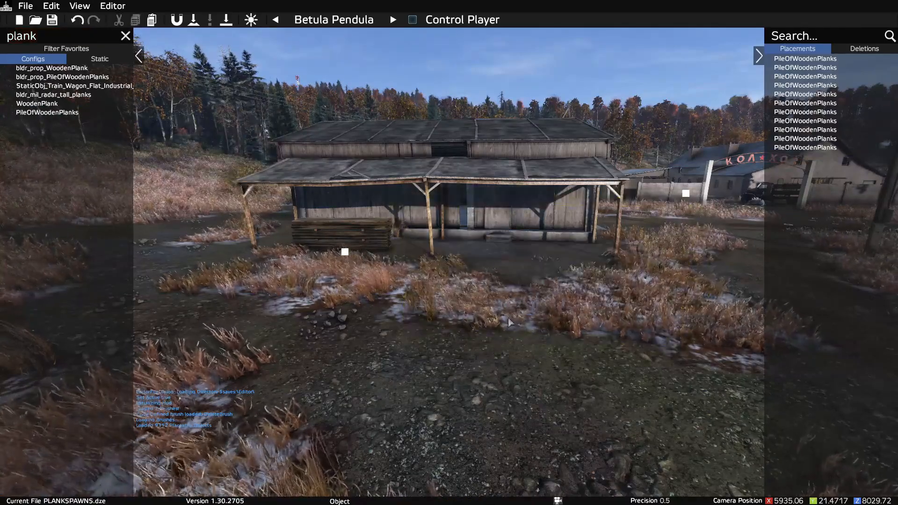
Step: Place a PileOfWoodenPlanks beside the existing pile at the shed's open porch, rotated parallel to the shed front
left_click(55, 115)
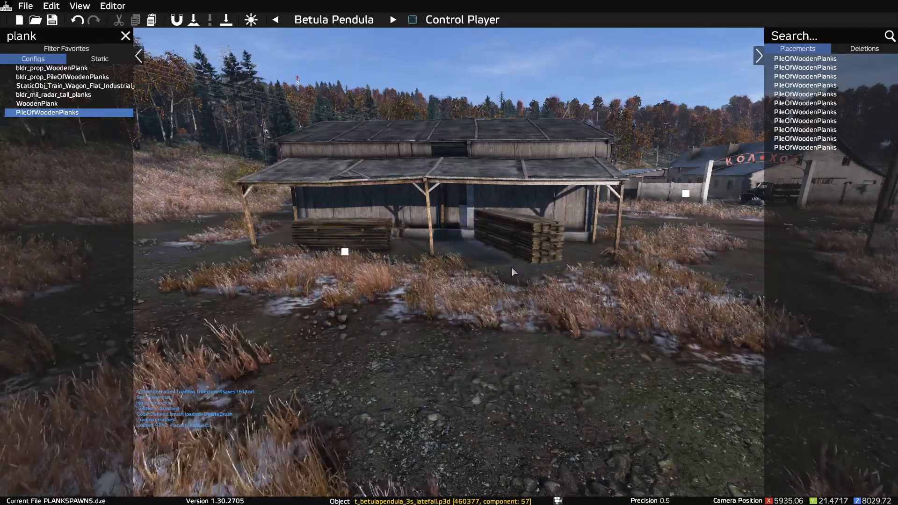
scroll(511, 266, "down", 5)
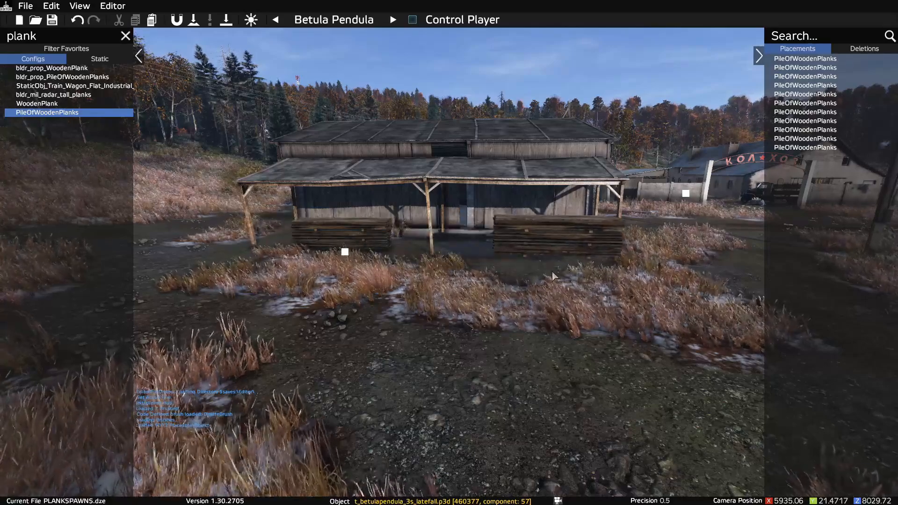
key("d")
key("w")
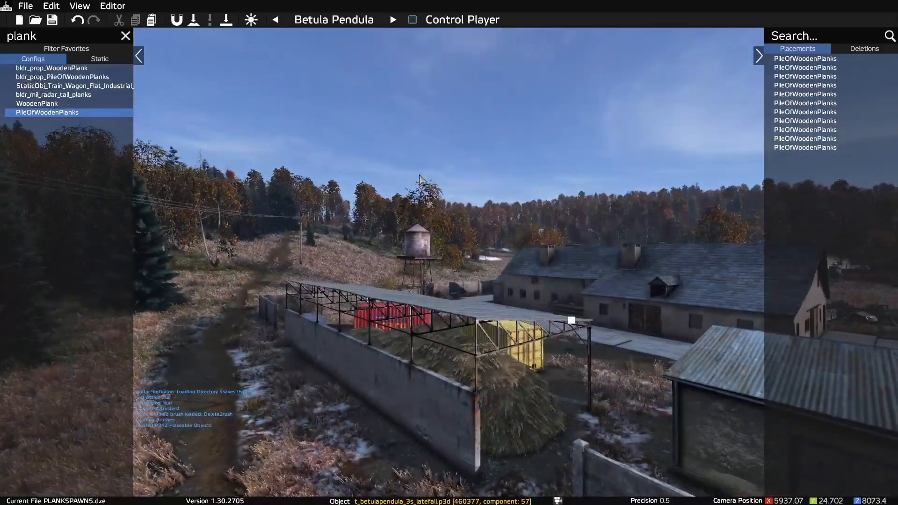
key("s")
right_click_drag(409, 171, 341, 321)
key("w")
key("s")
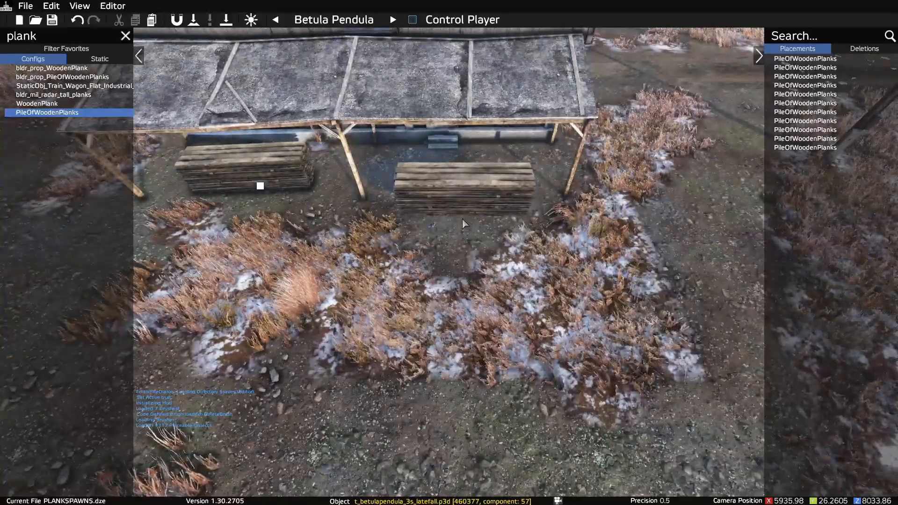
left_click(464, 228)
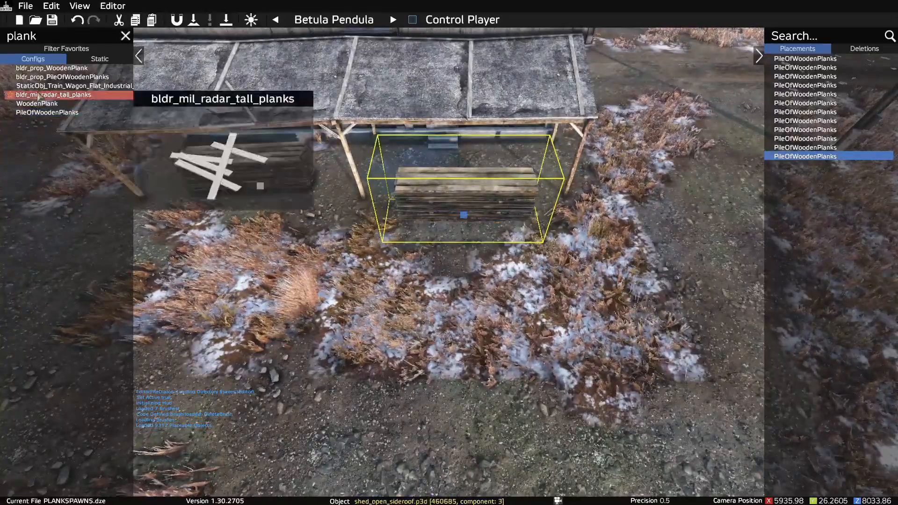
Step: Lower the newly placed plank pile at the shed's porch so that it sits down on the ground
scroll(490, 195, "down", 3)
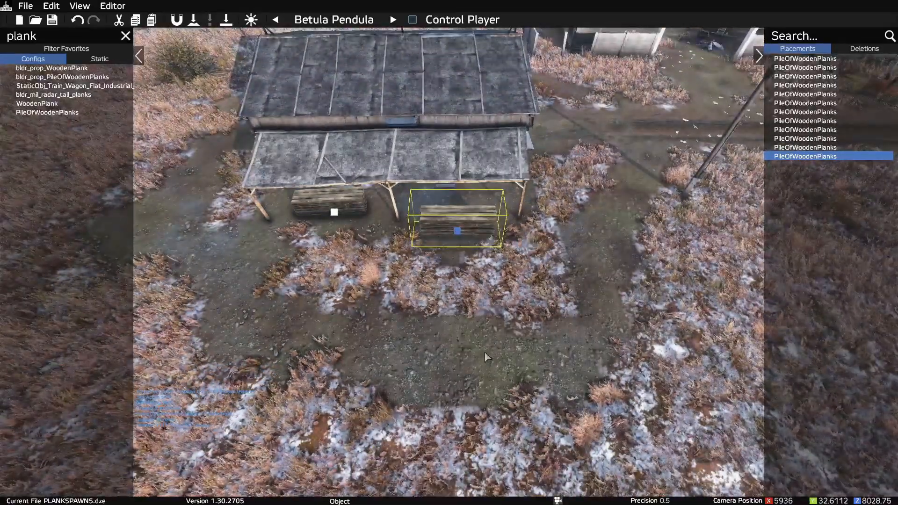
key("w")
right_click_drag(484, 352, 417, 253)
key("w")
key("s")
key("w")
key("w")
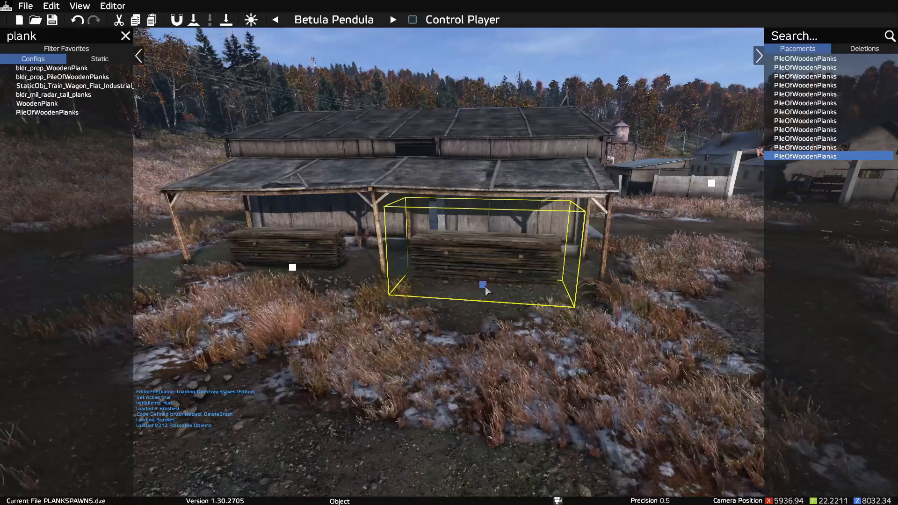
left_click_drag(484, 285, 492, 345)
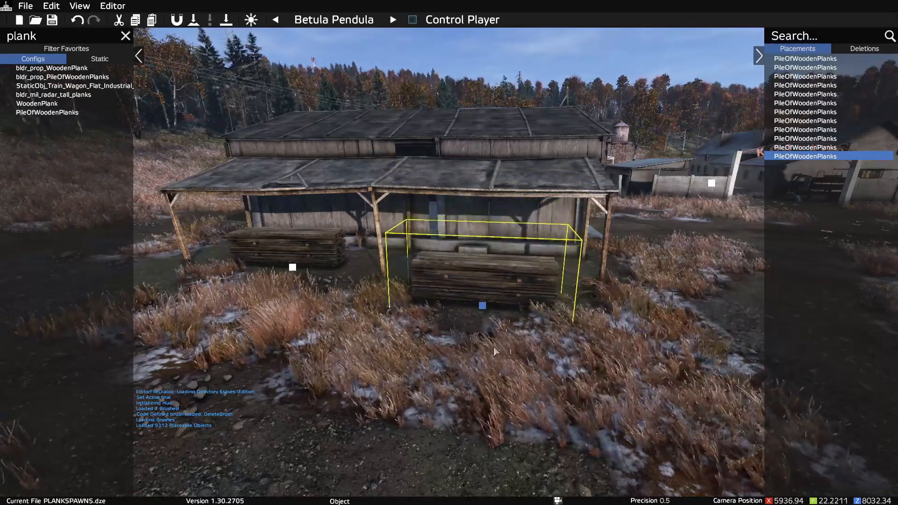
Step: Deselect the new plank pile and examine the placement of both piles at the shed from several distances
right_click_drag(493, 345, 453, 335)
key("w")
key("s")
key("d")
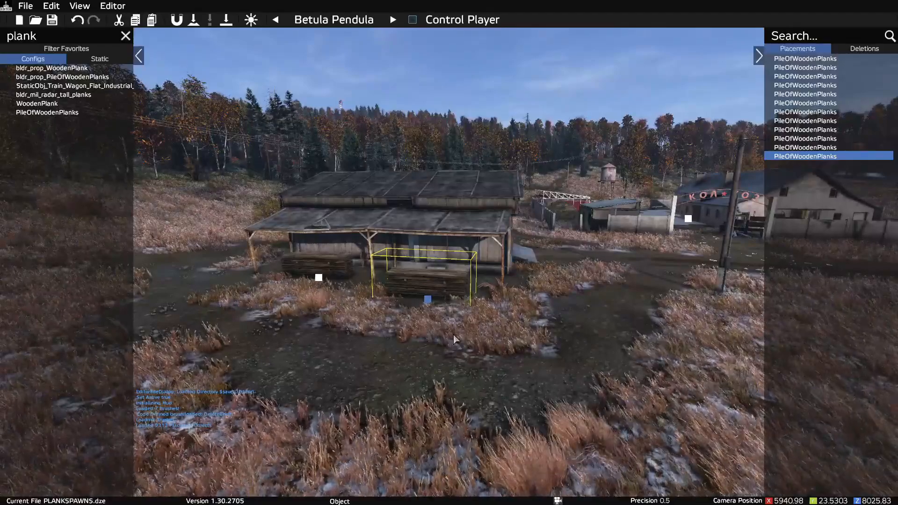
key("w")
key("s")
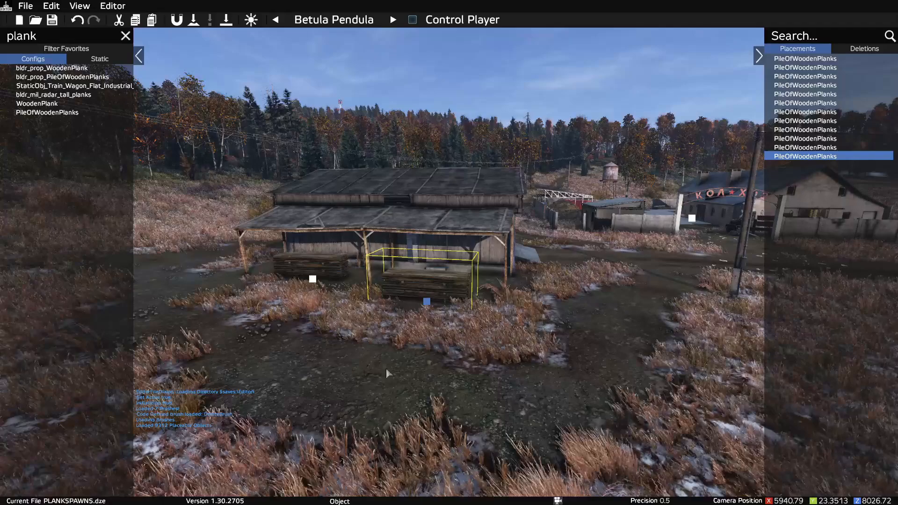
left_click(348, 368)
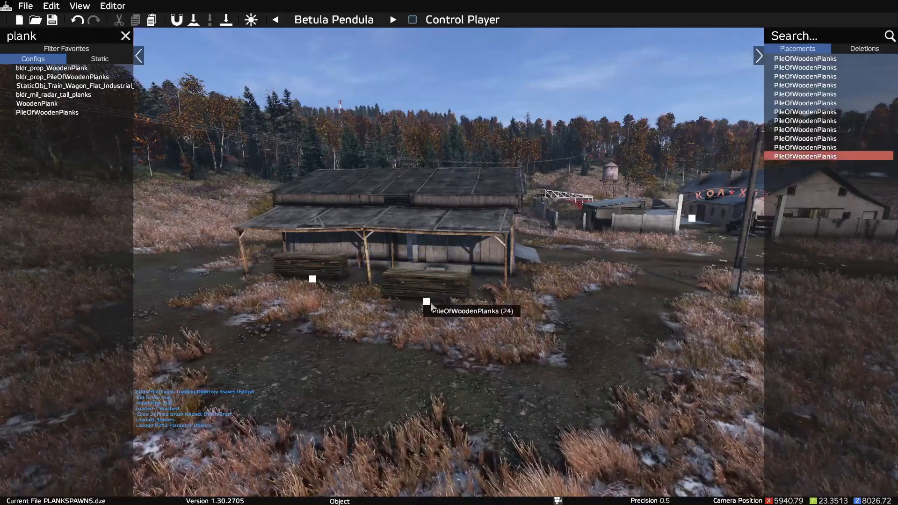
key("s")
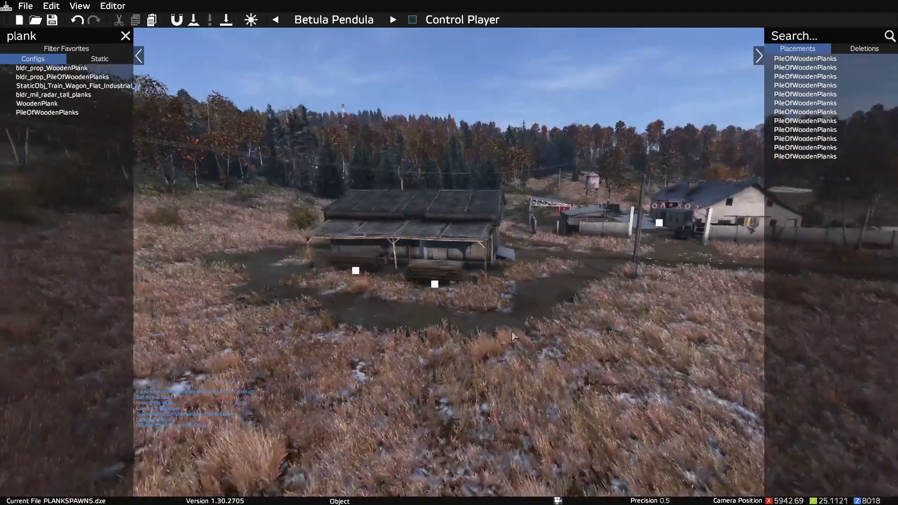
key("s")
right_click_drag(459, 308, 528, 317)
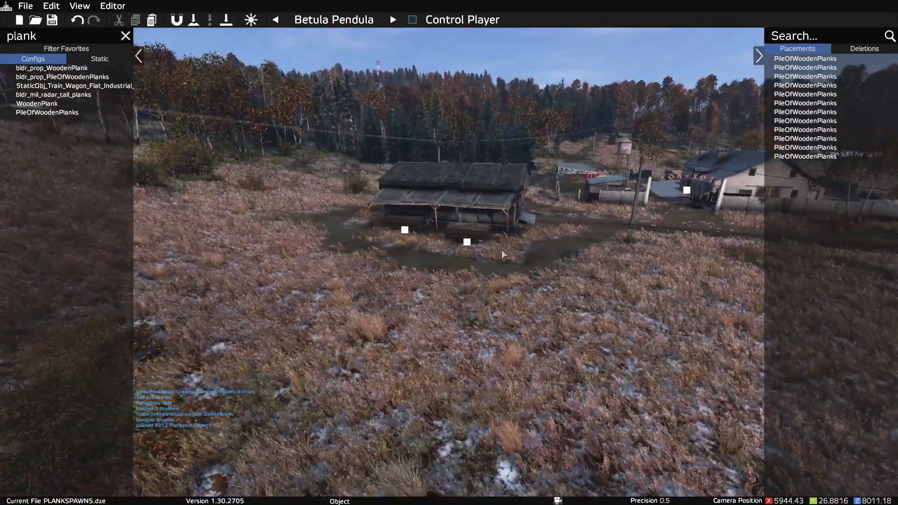
key("w")
right_click_drag(452, 254, 535, 234)
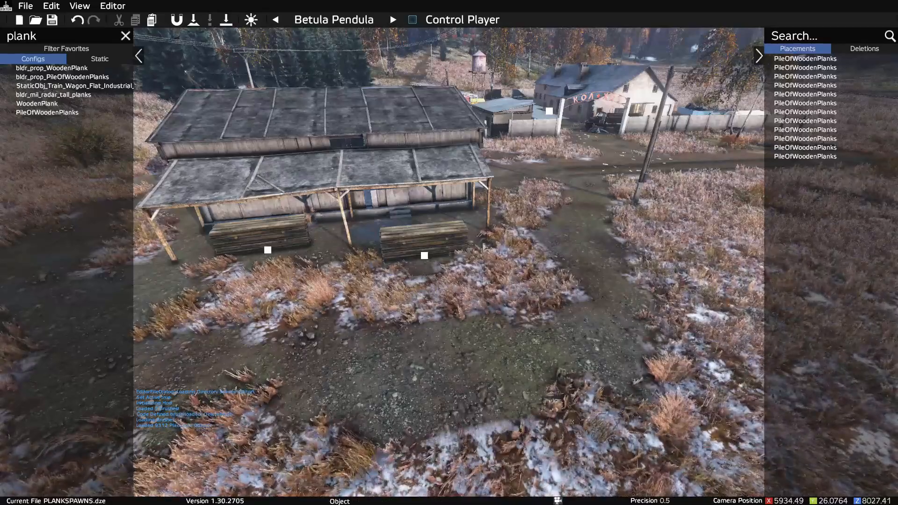
key("s")
right_click_drag(433, 232, 425, 243)
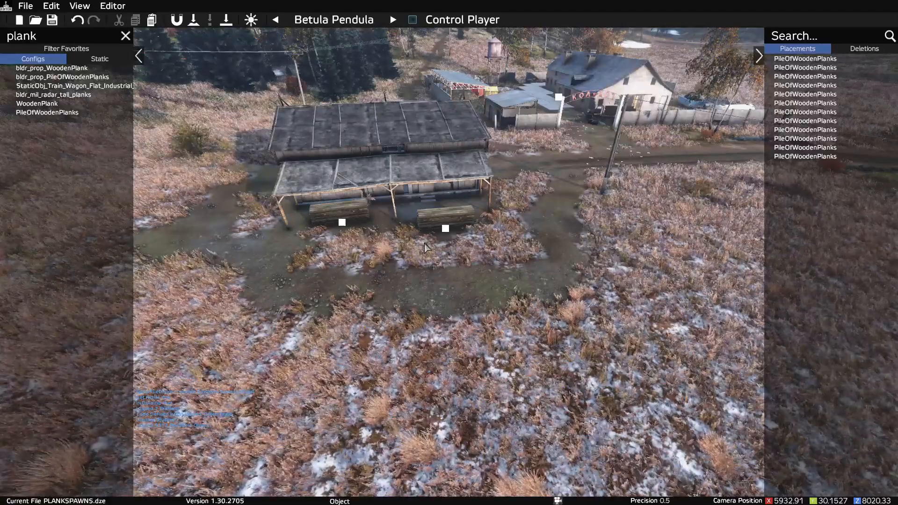
key("y")
key("y")
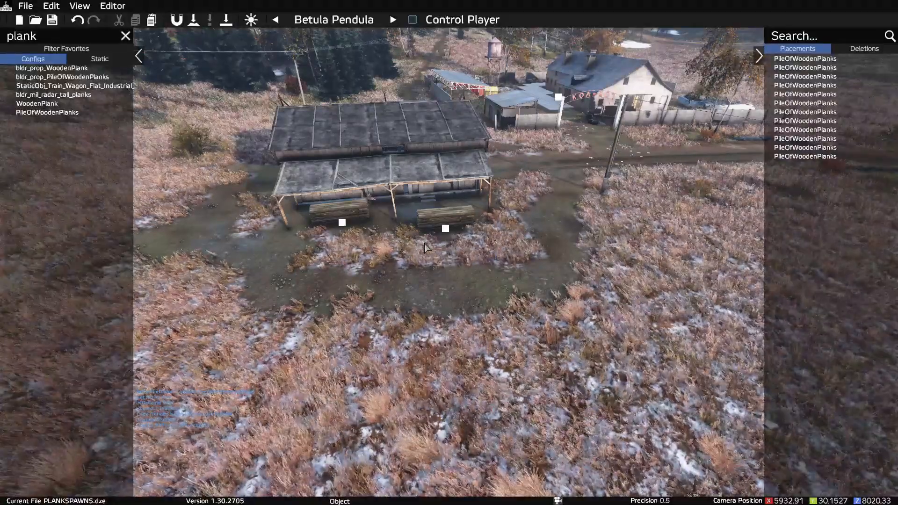
key("space")
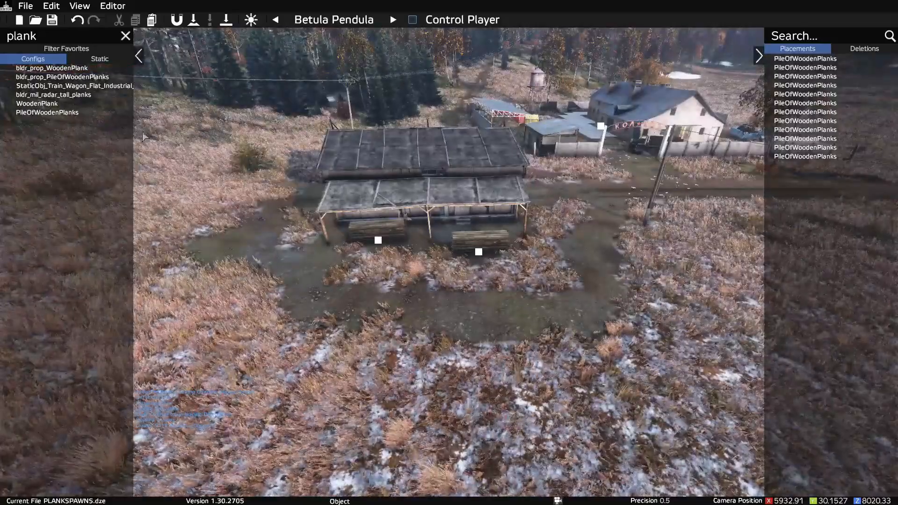
key("space")
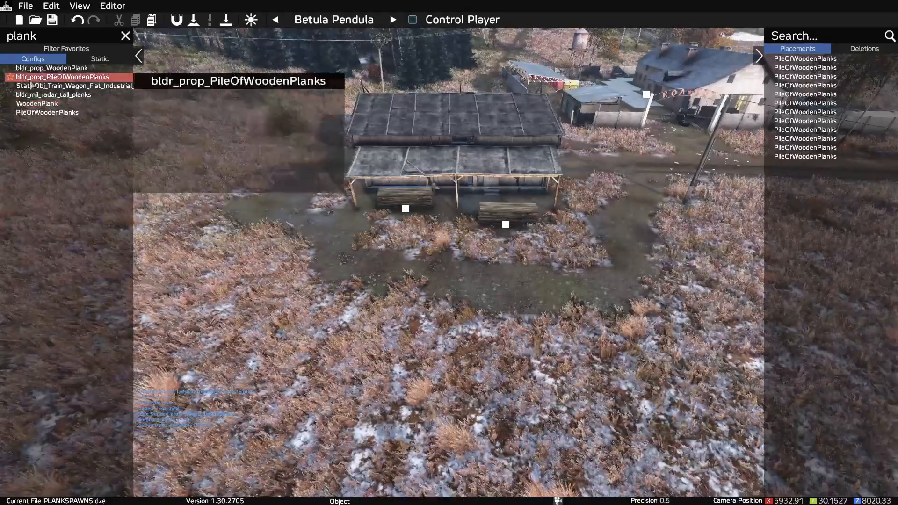
Step: Save the placements to the current PLANKSPAWNS.dze file
left_click(27, 6)
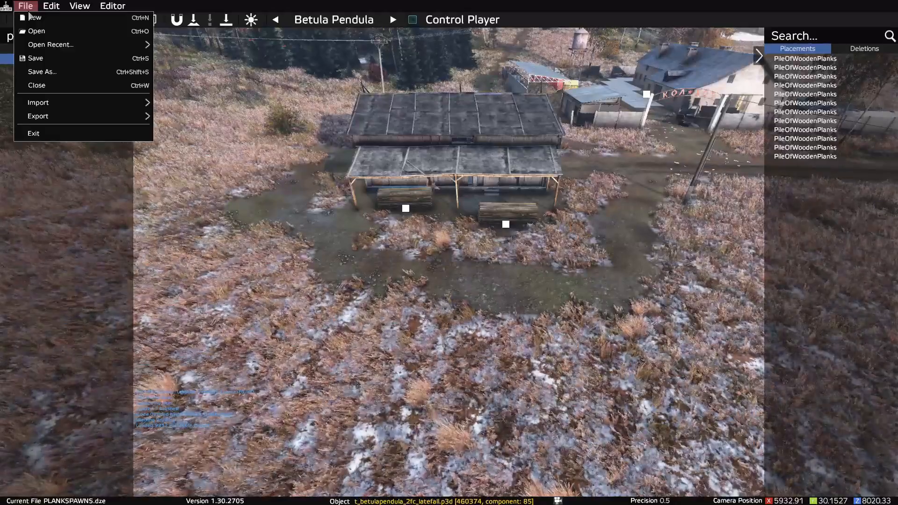
mouse_move(50, 121)
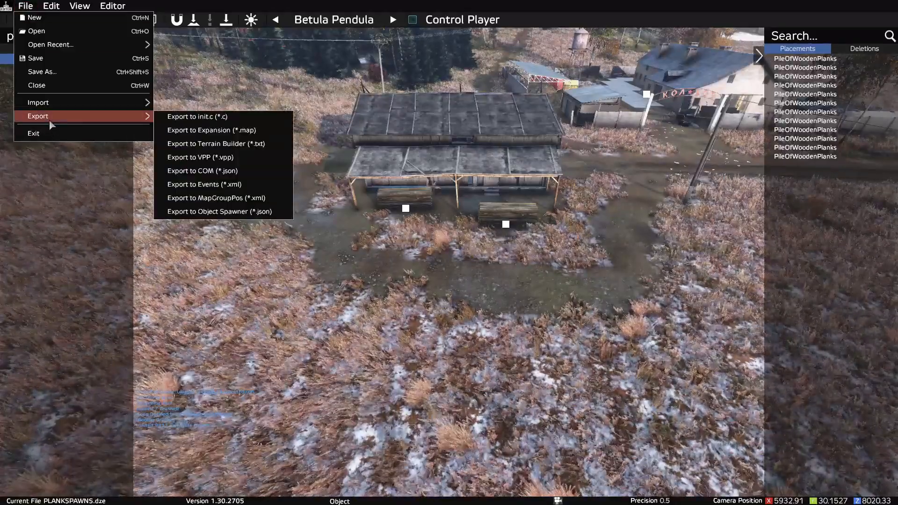
key("ctrl+s")
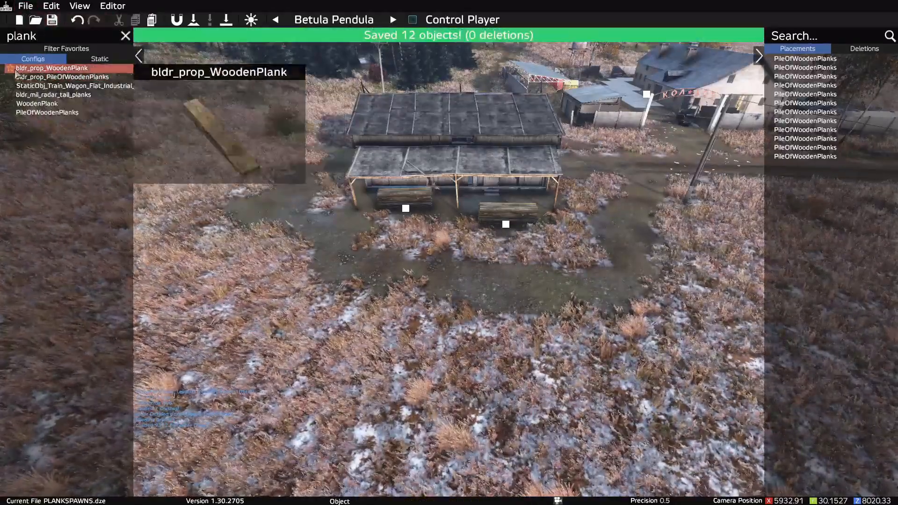
left_click(25, 6)
mouse_move(84, 117)
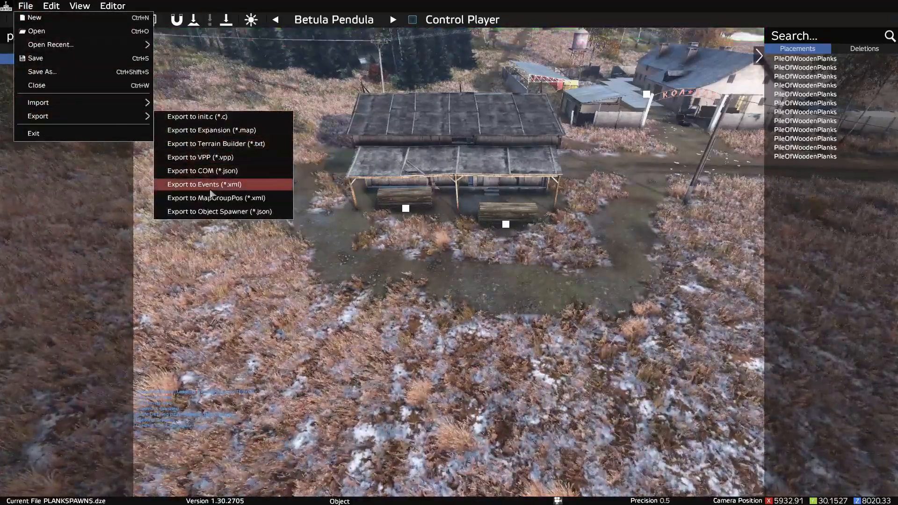
left_click(236, 187)
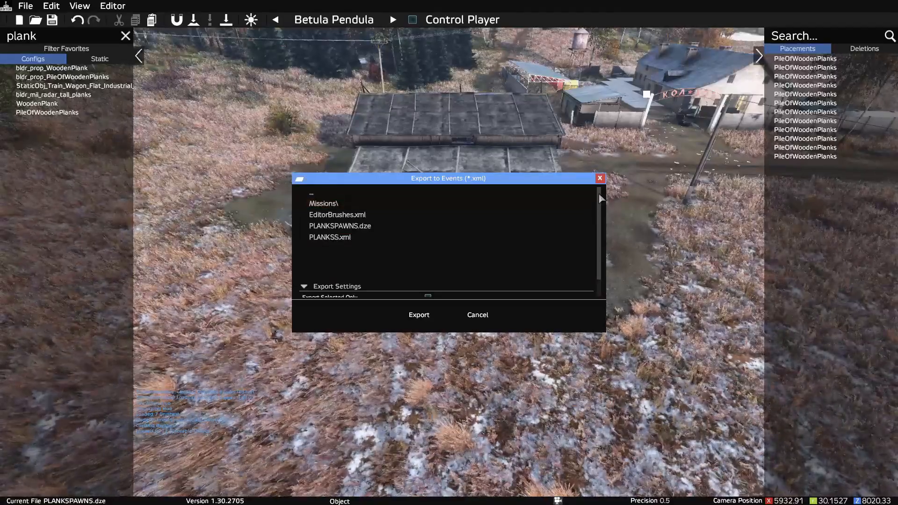
scroll(598, 193, "down", 2)
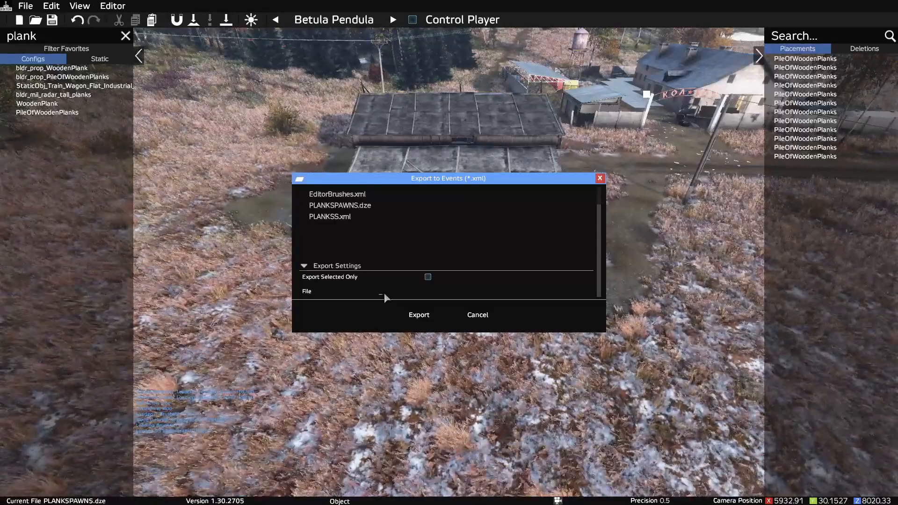
type("planks")
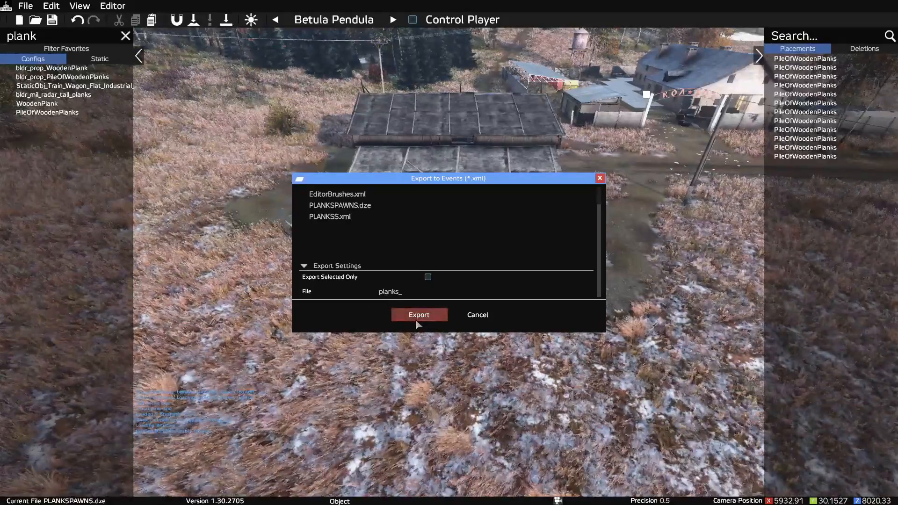
key("BackSpace")
key("BackSpace")
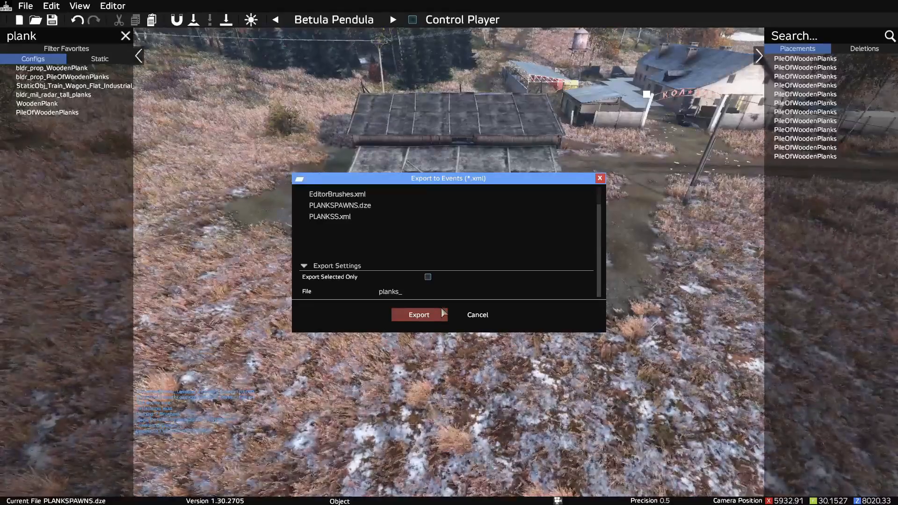
key("BackSpace")
key("BackSpace")
key("BackSpace")
key("BackSpace")
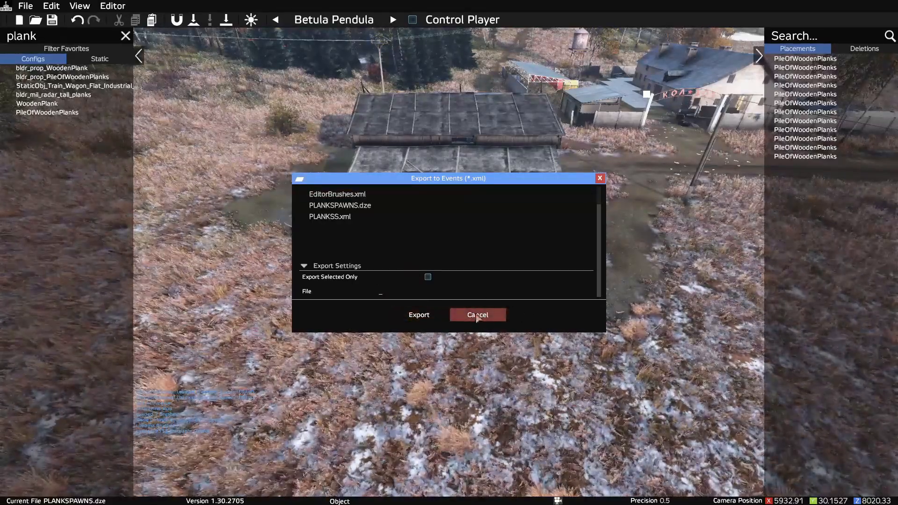
left_click(327, 218)
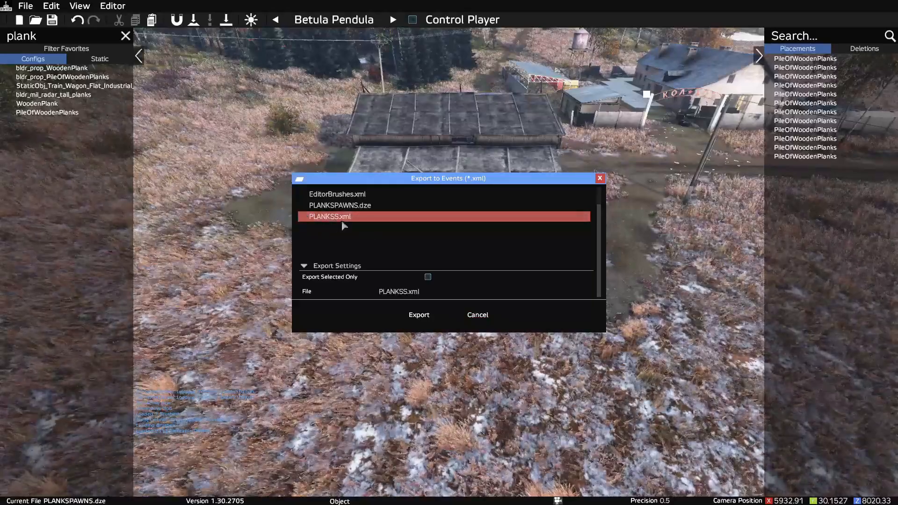
left_click(477, 315)
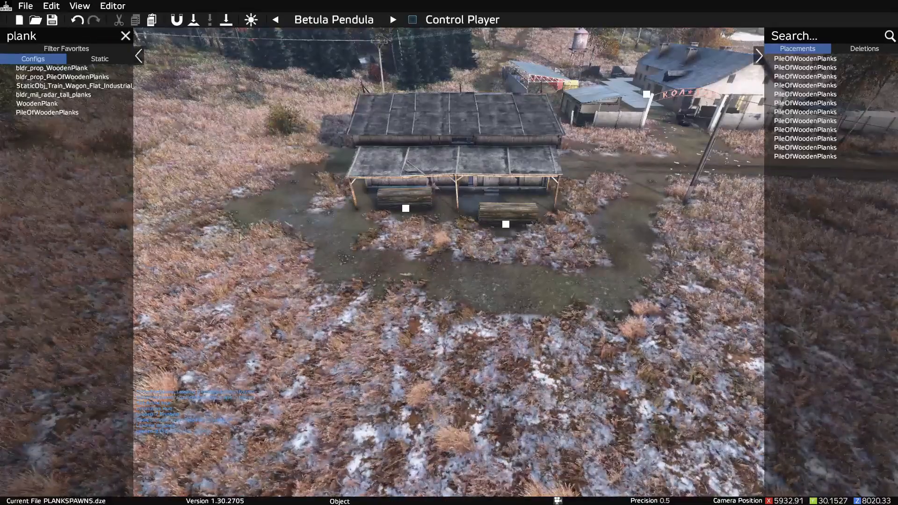
Step: Save the current PLANKSPAWNS.dze file once more
left_click(26, 6)
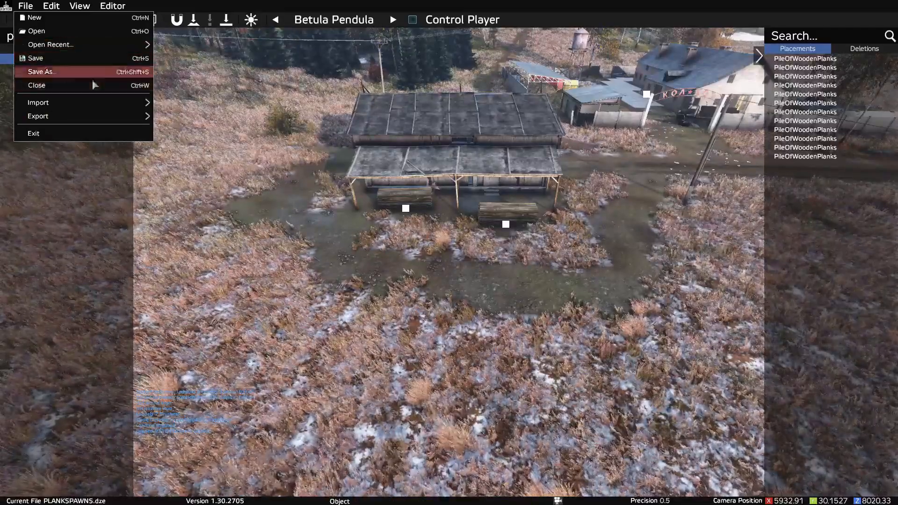
left_click(48, 59)
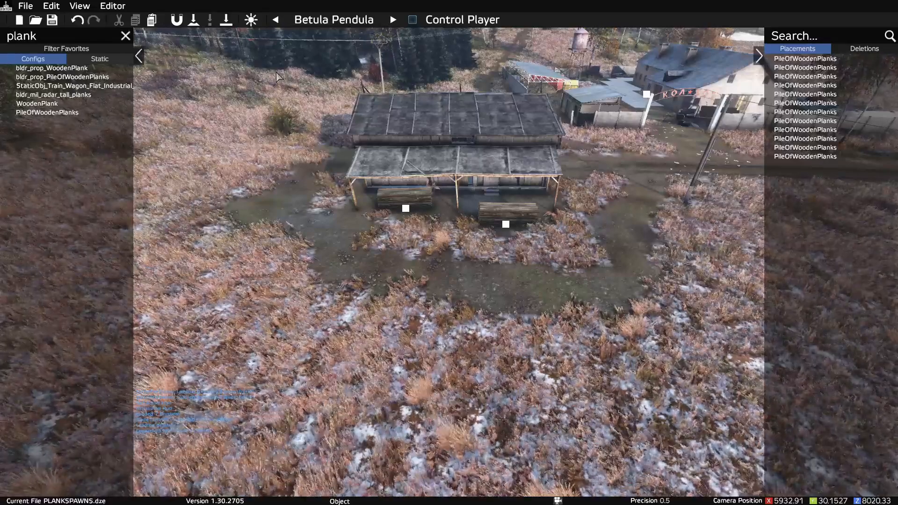
Step: Check the list of recent files and save the current placements to PLANKSPAWNS.dze again
left_click(28, 6)
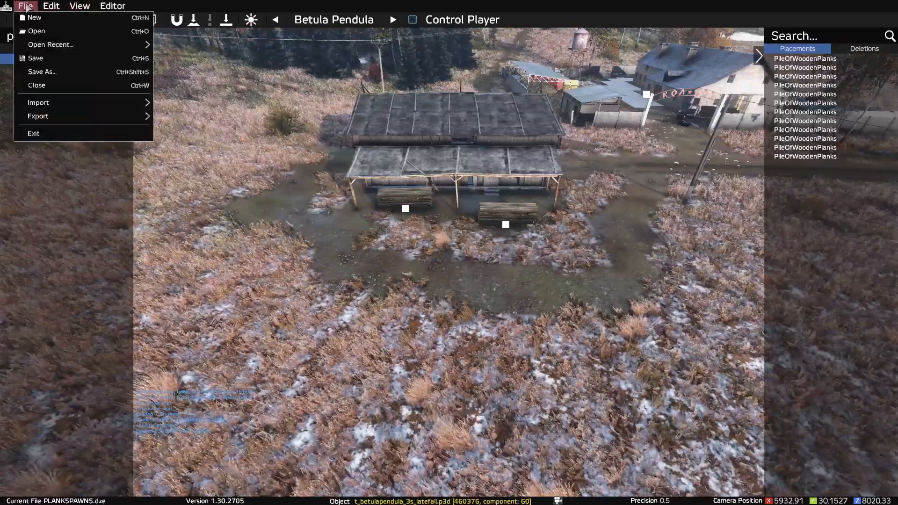
mouse_move(140, 44)
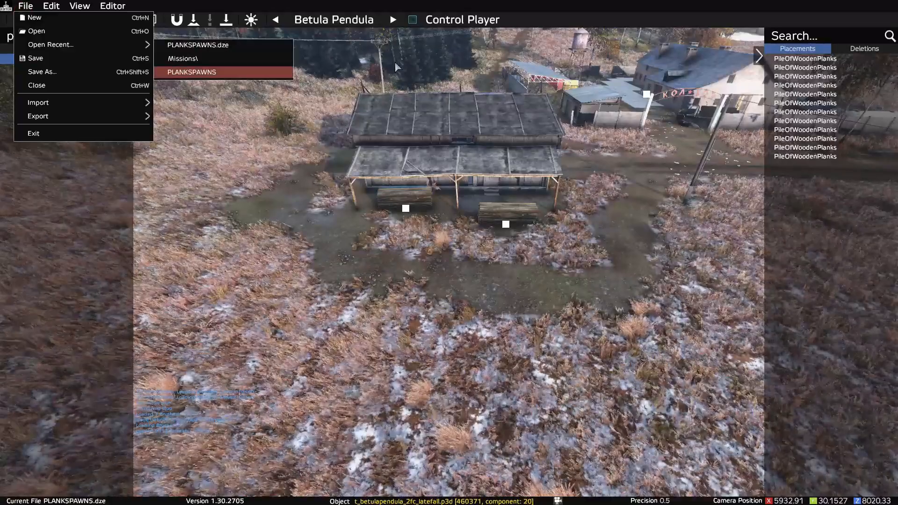
left_click(35, 58)
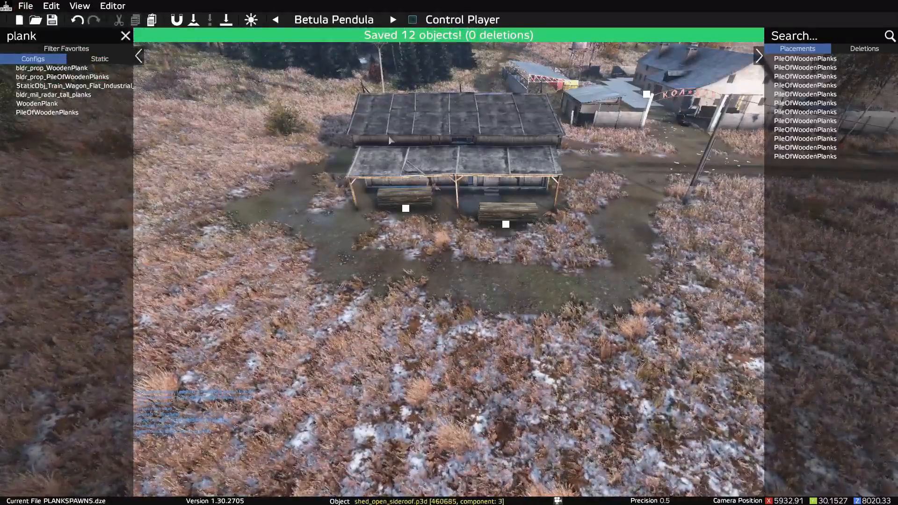
Step: Open the Save As dialog and examine its export settings and file name field
left_click(26, 6)
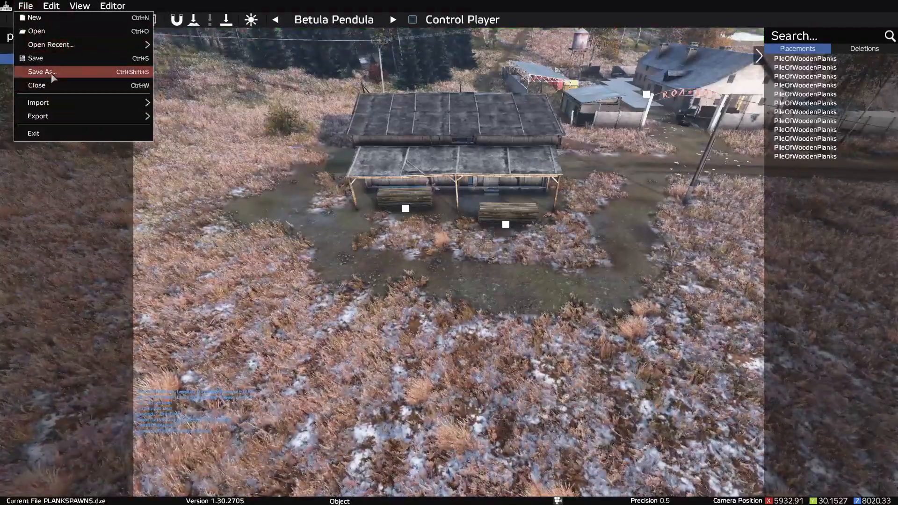
left_click(32, 72)
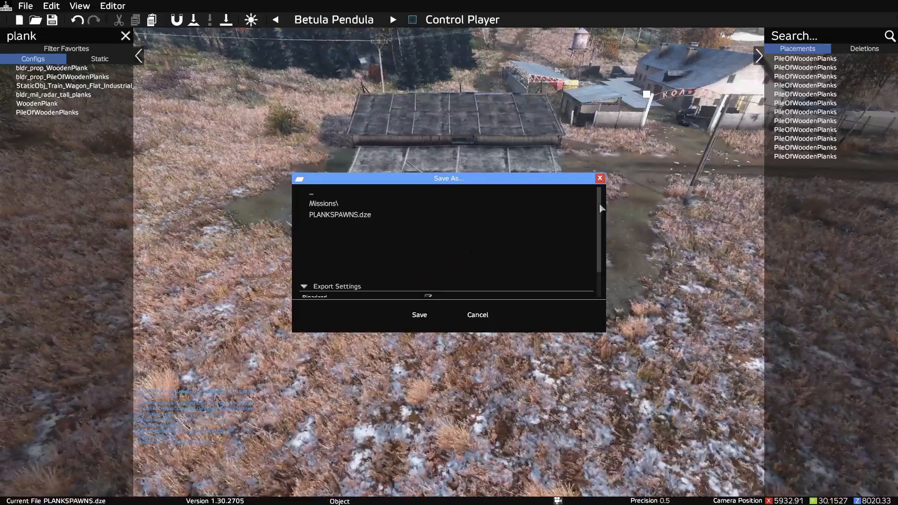
scroll(602, 209, "down", 3)
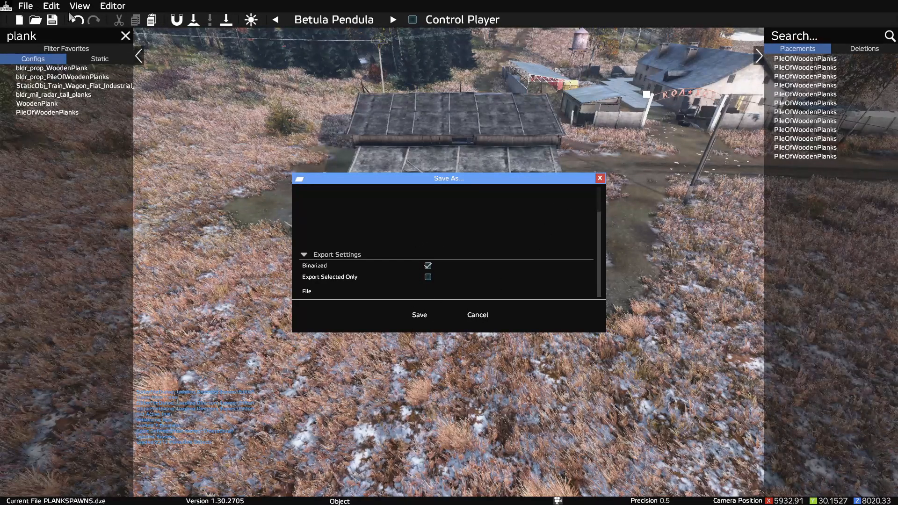
key("alt+Tab")
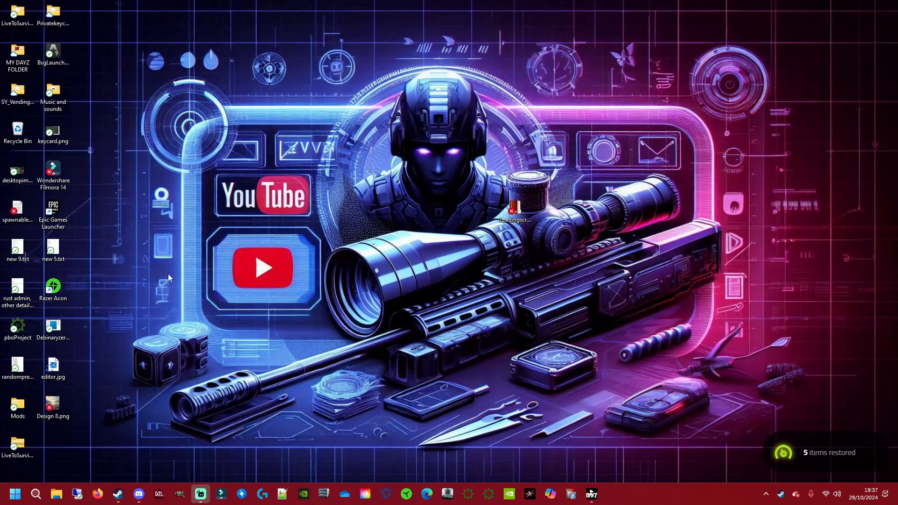
key("alt+Tab")
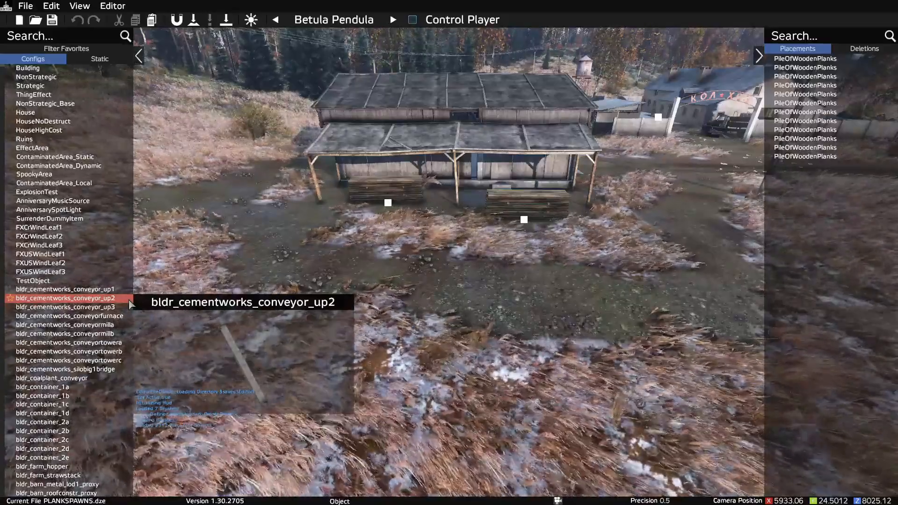
right_click_drag(190, 267, 192, 225)
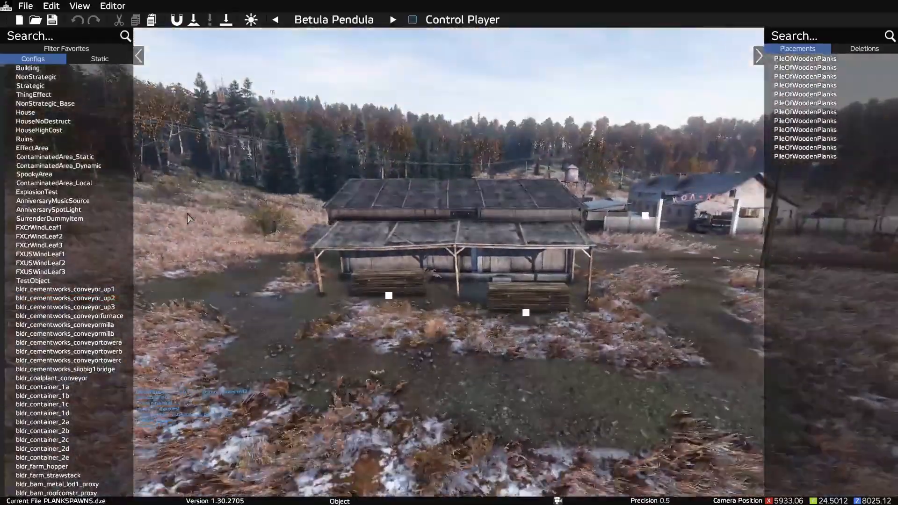
Step: Start saving the placements as a new file named planks, and cancel without saving
left_click(24, 6)
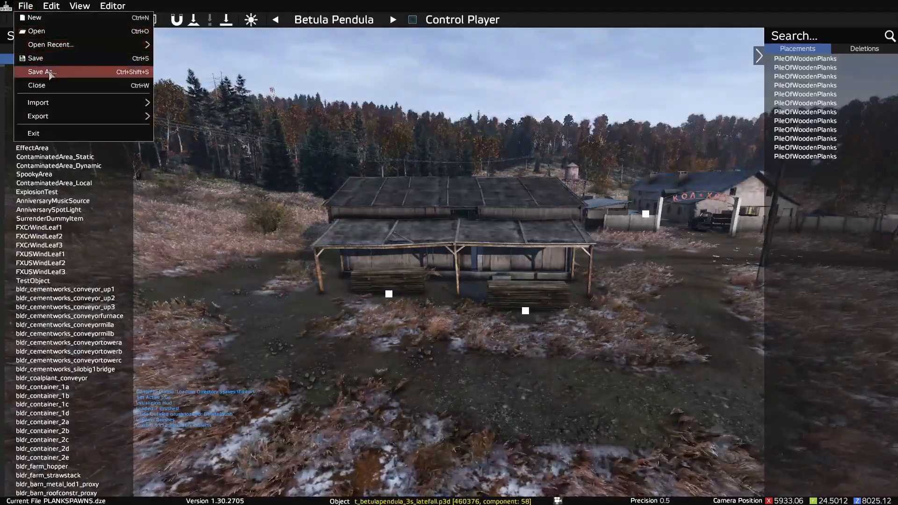
left_click(70, 74)
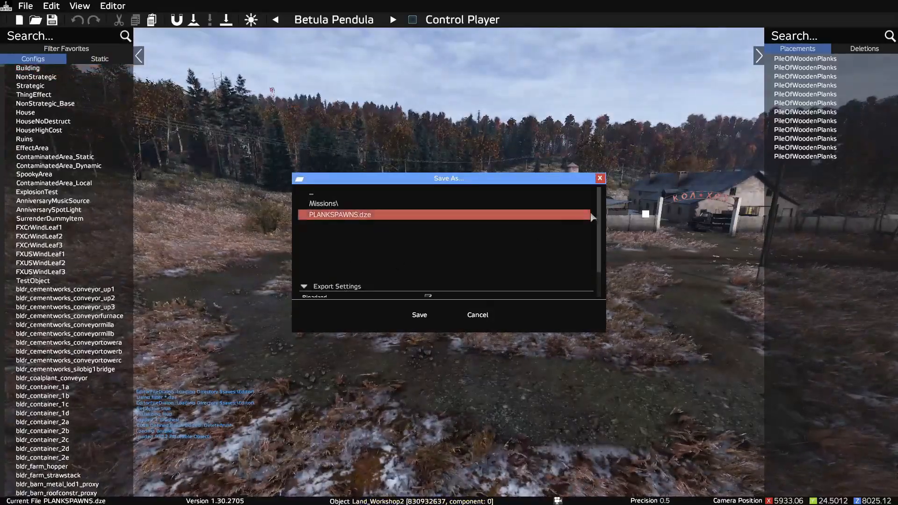
scroll(370, 299, "down", 2)
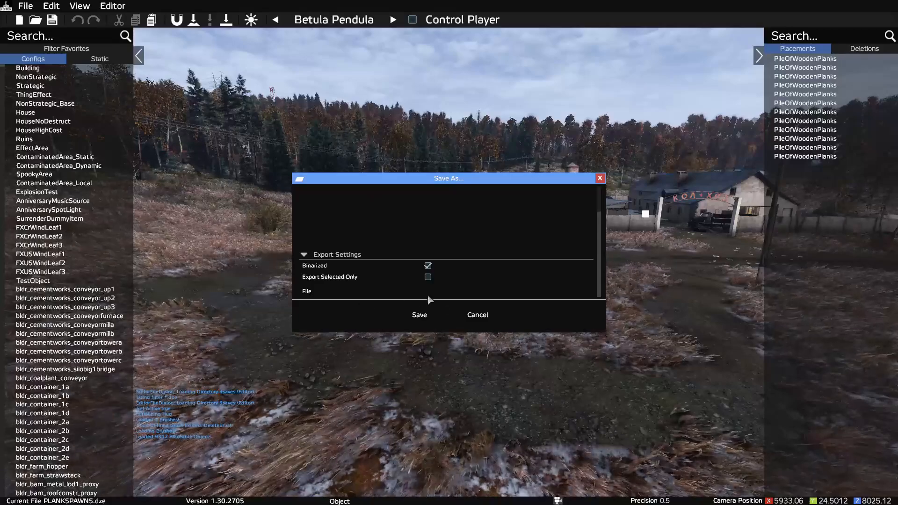
left_click(398, 293)
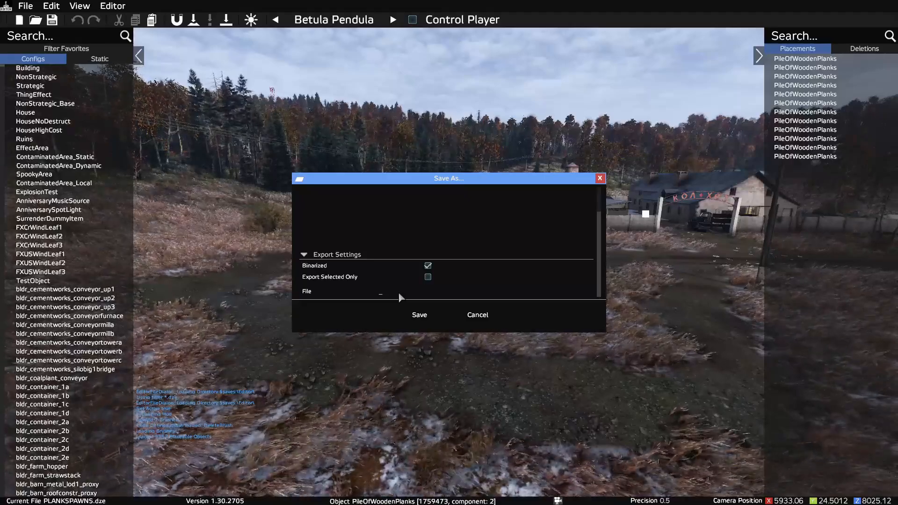
type("plan")
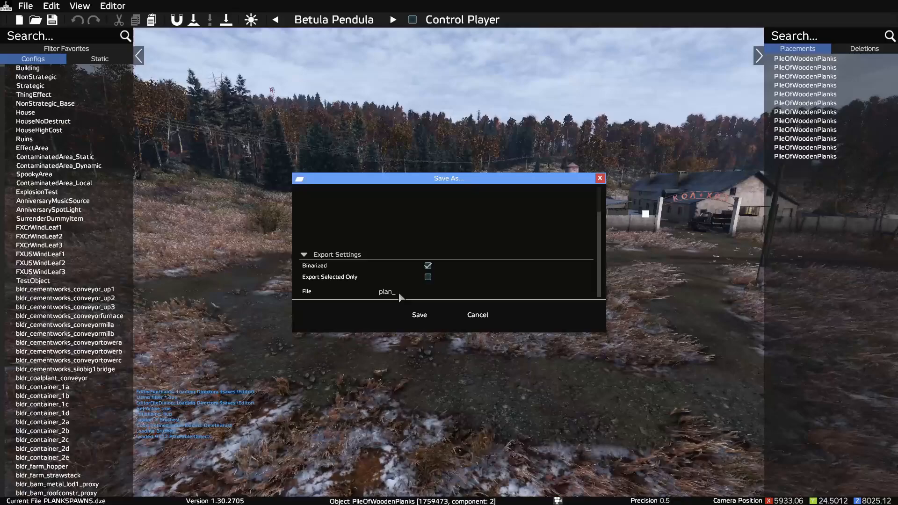
type("skks")
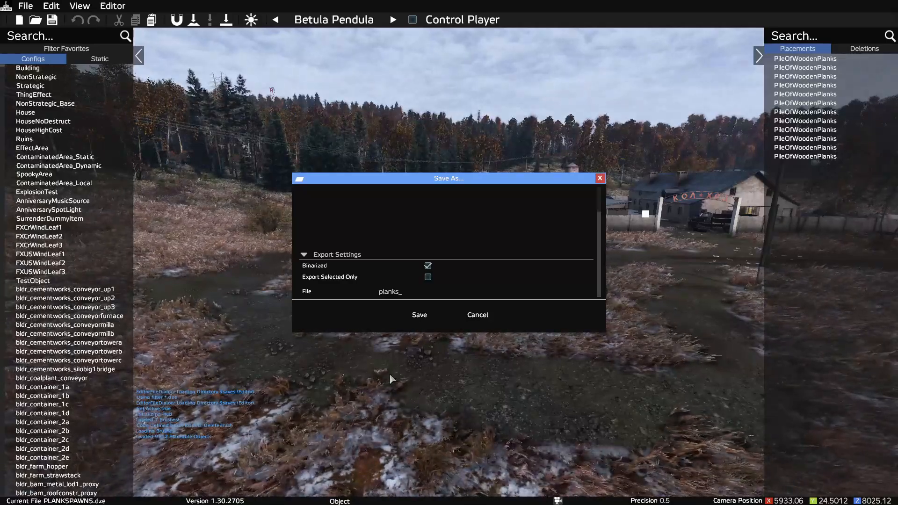
left_click(486, 316)
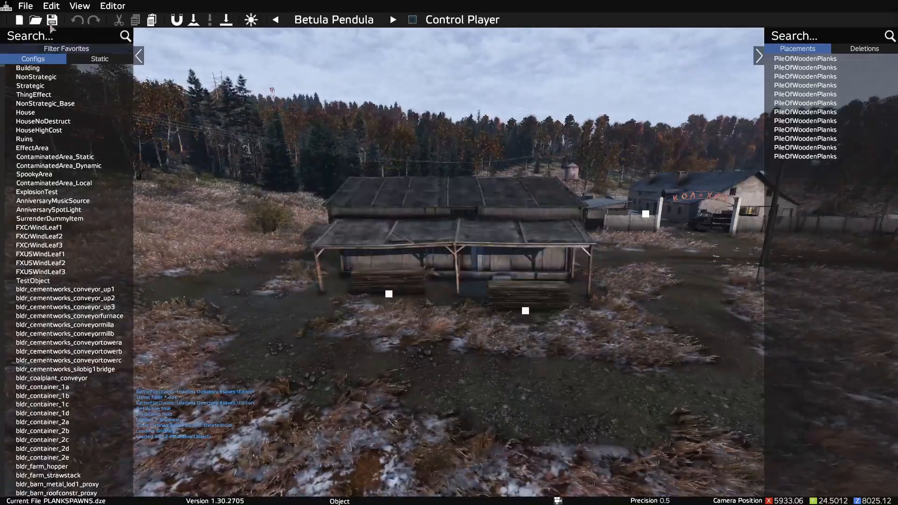
Step: Select PLANKSPAWNS.dze in the Open dialog, examine the available export formats, and cancel opening the file
left_click(26, 6)
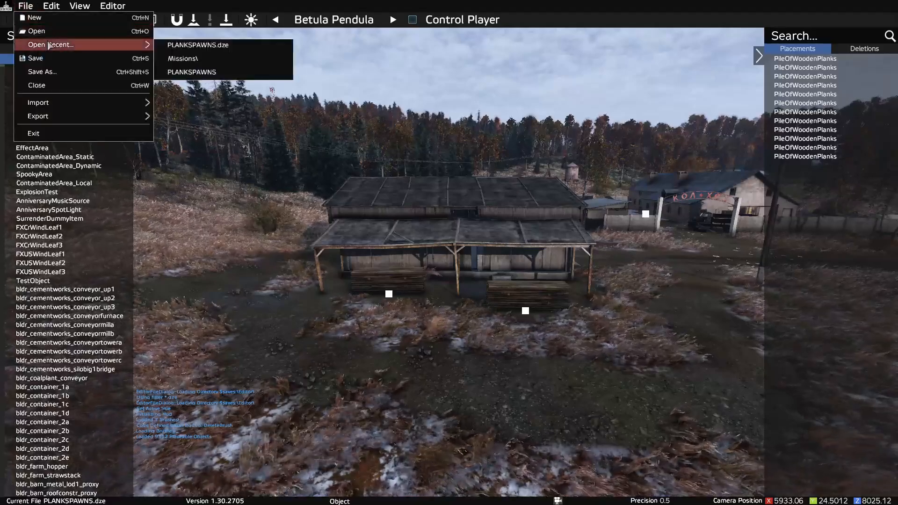
mouse_move(104, 46)
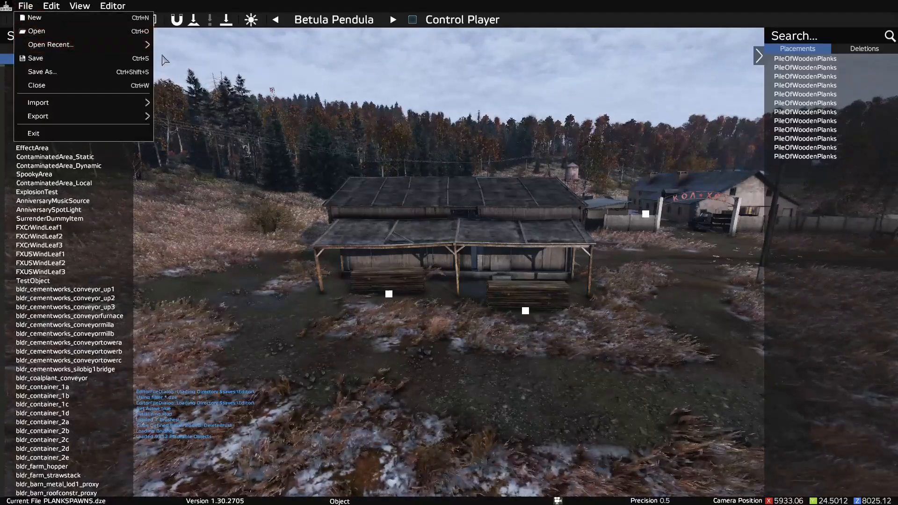
left_click(51, 31)
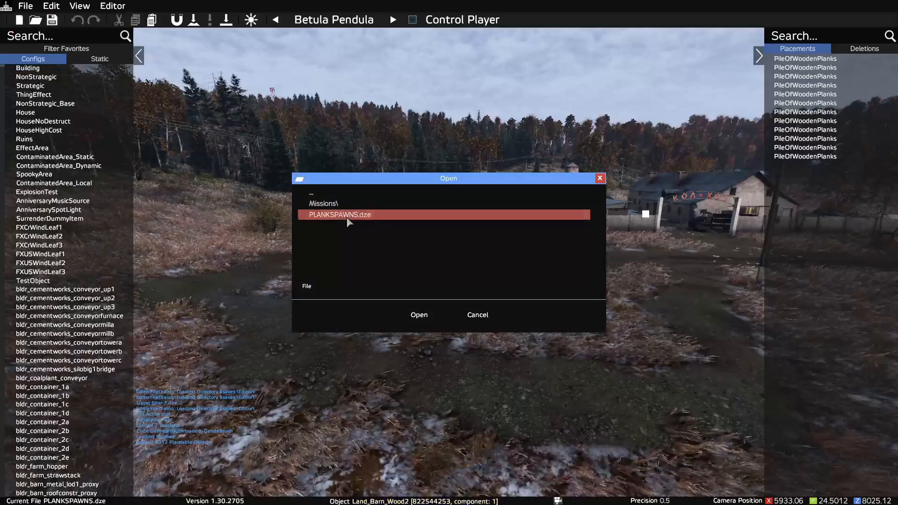
left_click(326, 218)
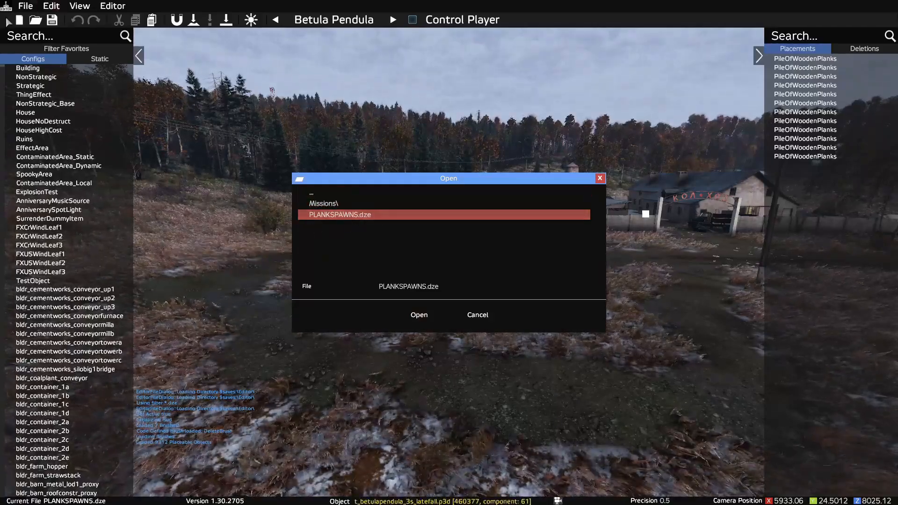
left_click(25, 5)
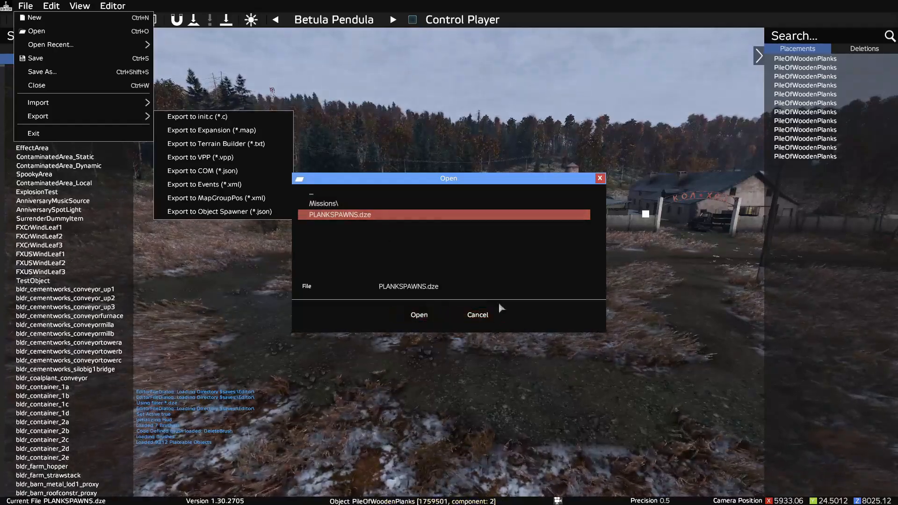
left_click(481, 315)
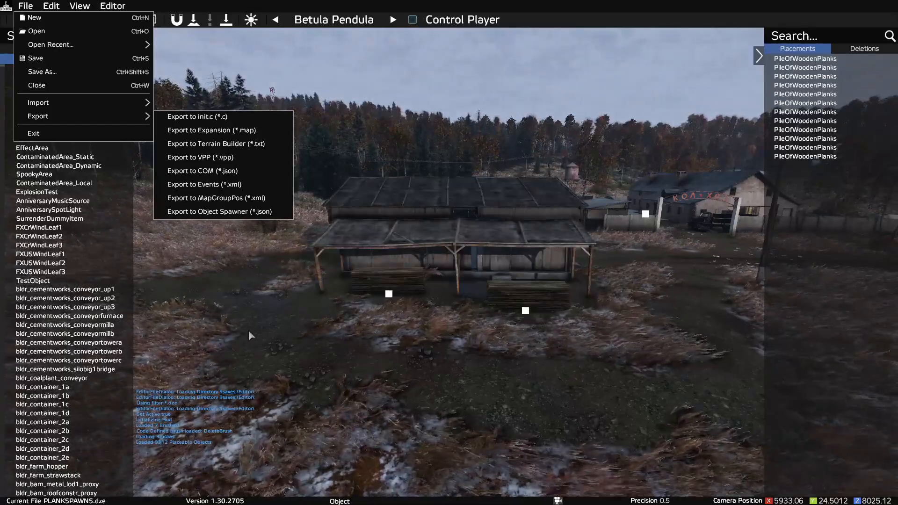
Step: Delete the plank pile at the right half of the shed's porch and save the current file
mouse_move(80, 6)
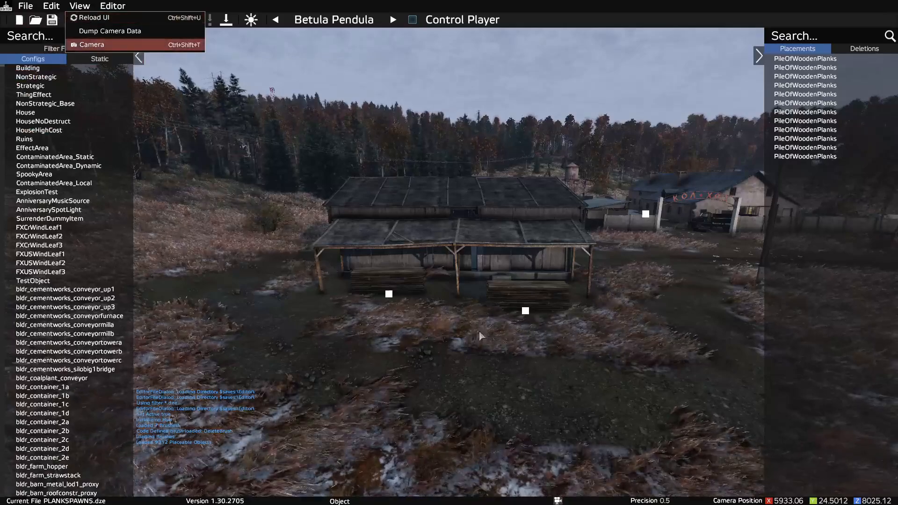
left_click(525, 311)
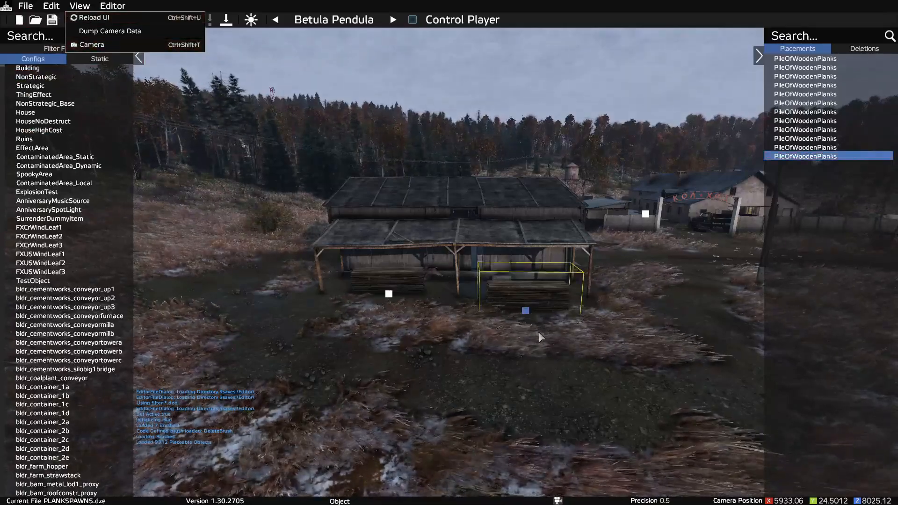
key("Delete")
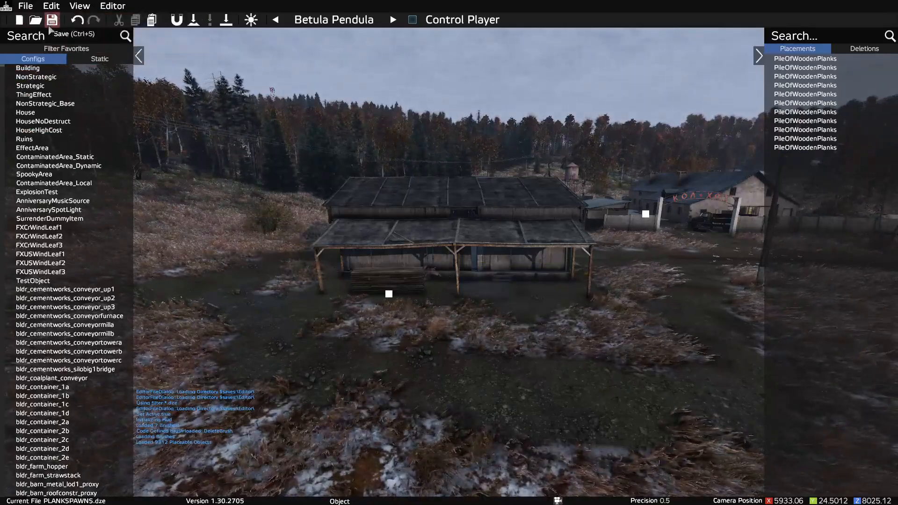
left_click(58, 21)
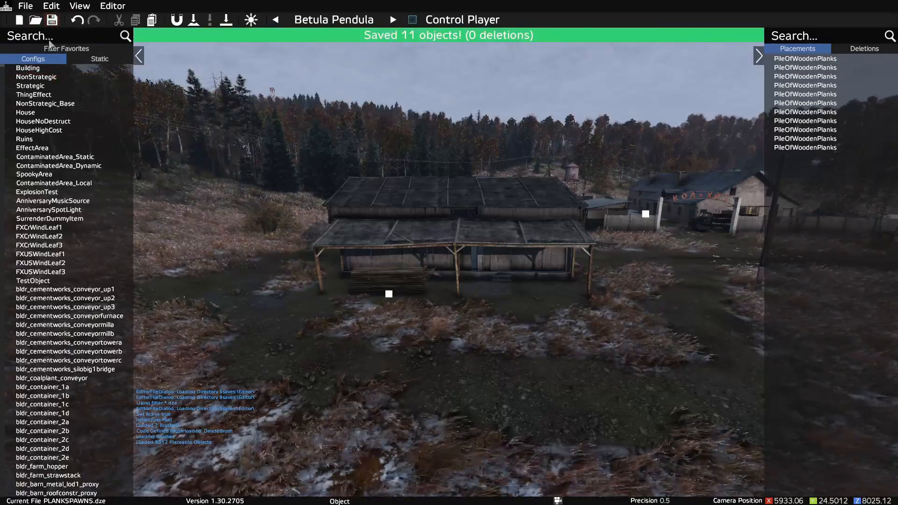
left_click(26, 5)
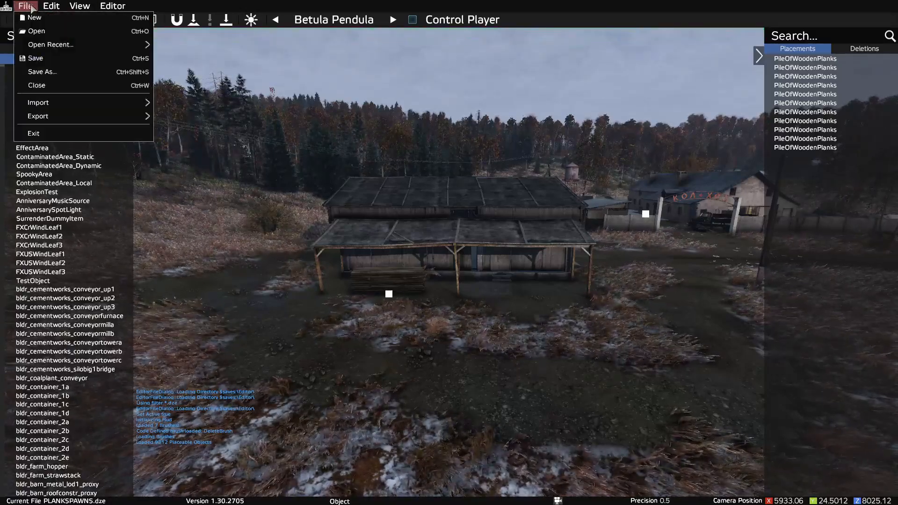
left_click(489, 323)
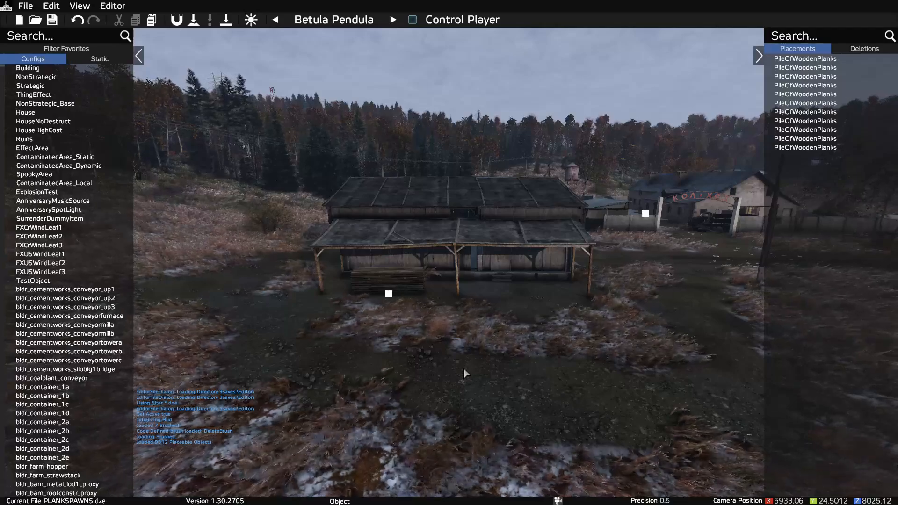
Step: Switch to File Explorer and go from Documents through the DayZ folder to the Editor folder
key("alt+Tab")
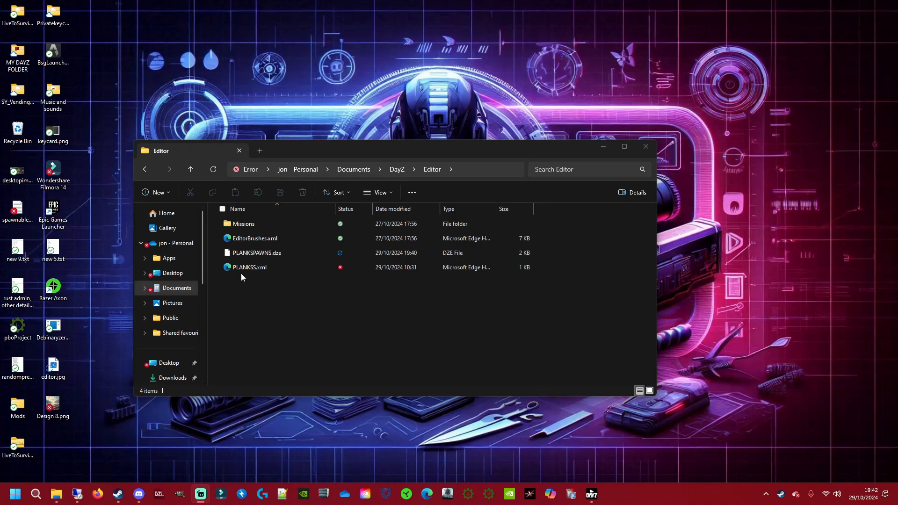
left_click(370, 171)
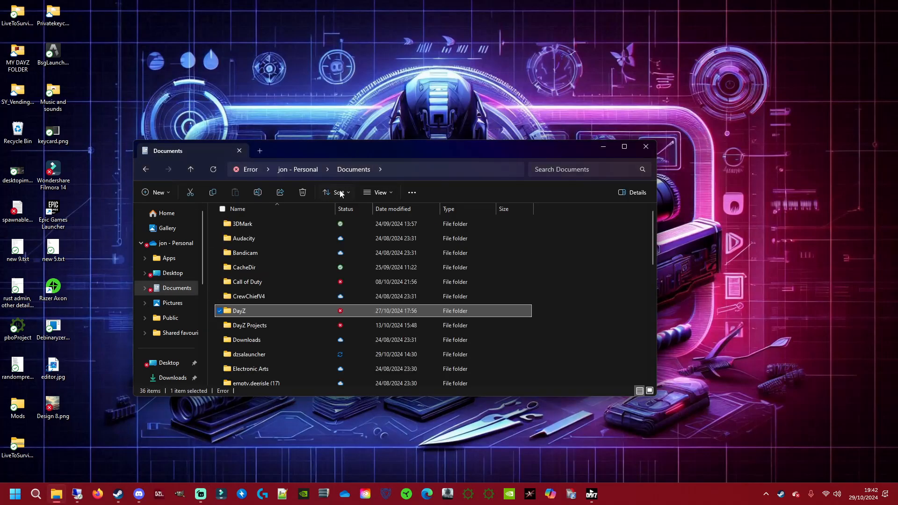
double_click(254, 310)
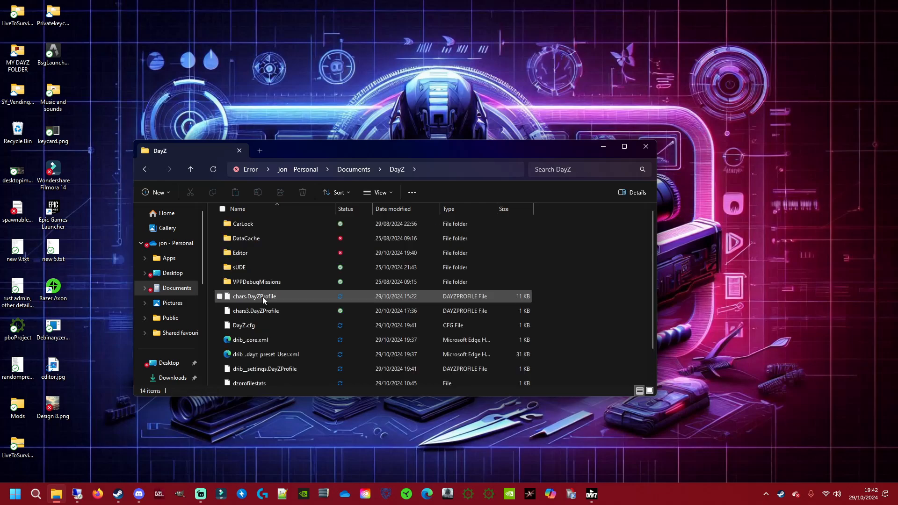
double_click(239, 253)
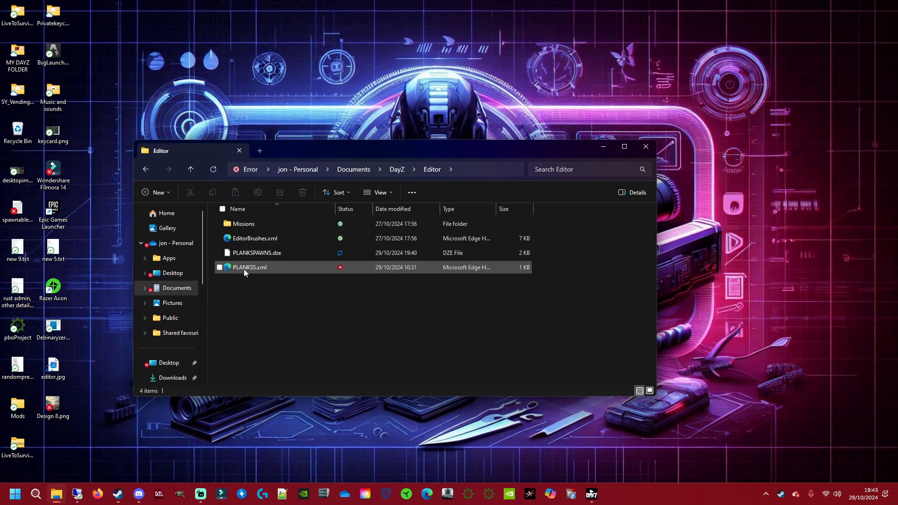
Step: Open PLANKSS.xml from the Editor folder to examine its PileOfWoodenPlanks event positions
mouse_move(294, 271)
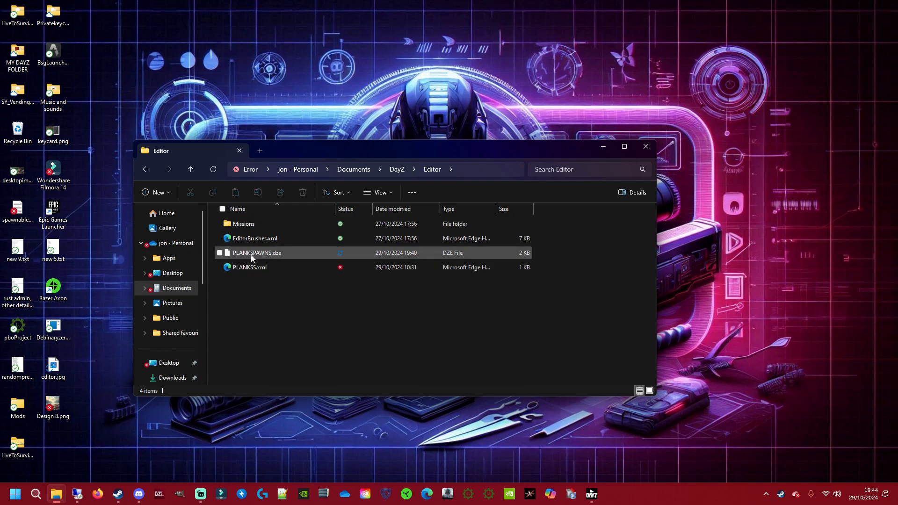
mouse_move(281, 254)
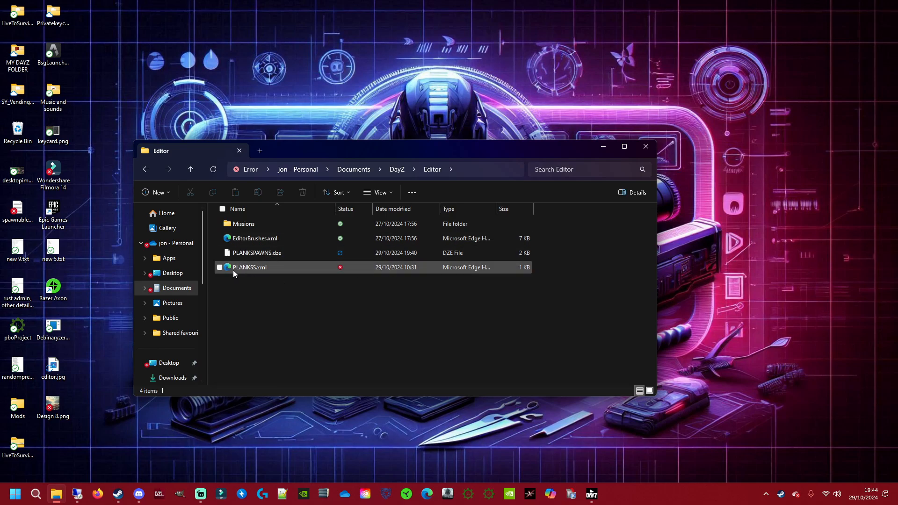
double_click(261, 269)
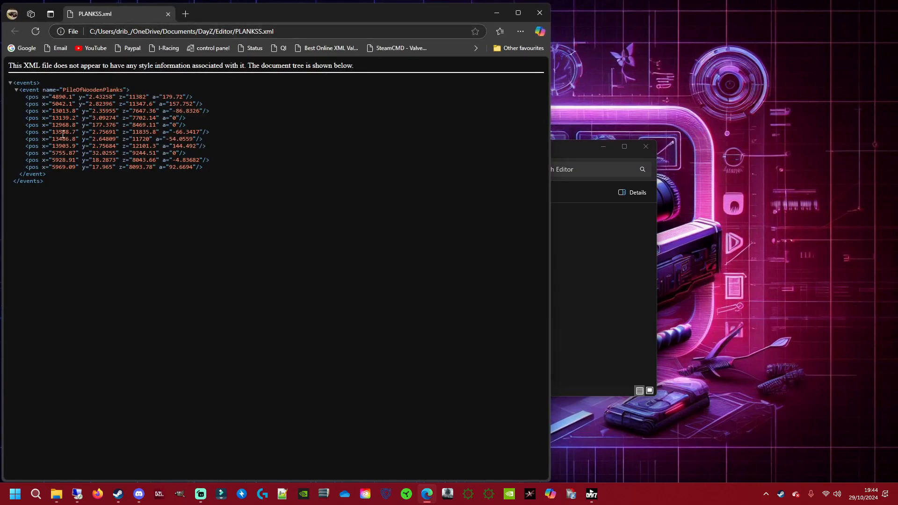
Step: Close the browser view of PLANKSS.xml and open the file from the Editor folder in Notepad
left_click_drag(26, 115, 205, 140)
left_click(539, 12)
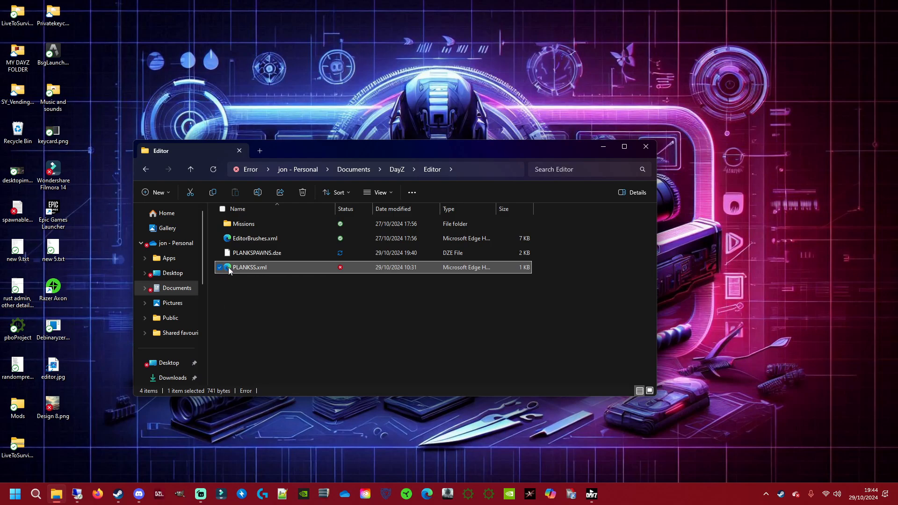
right_click(252, 269)
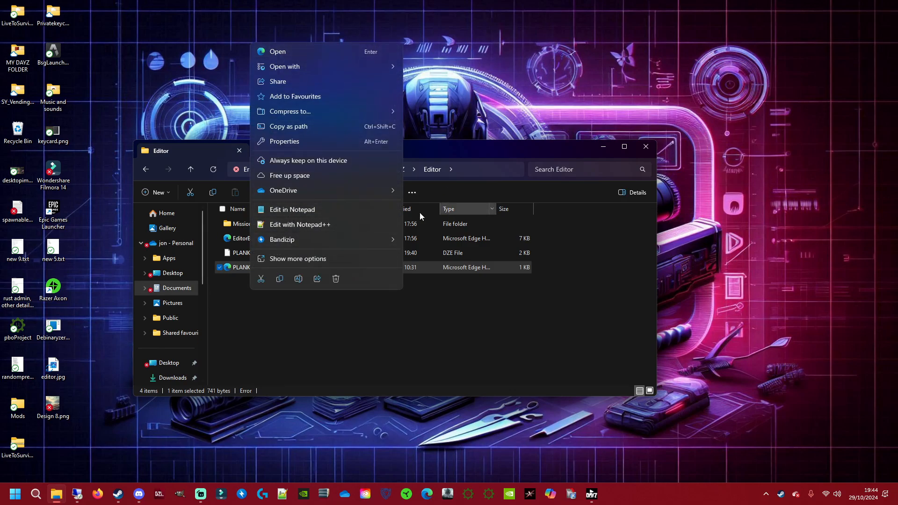
left_click(293, 213)
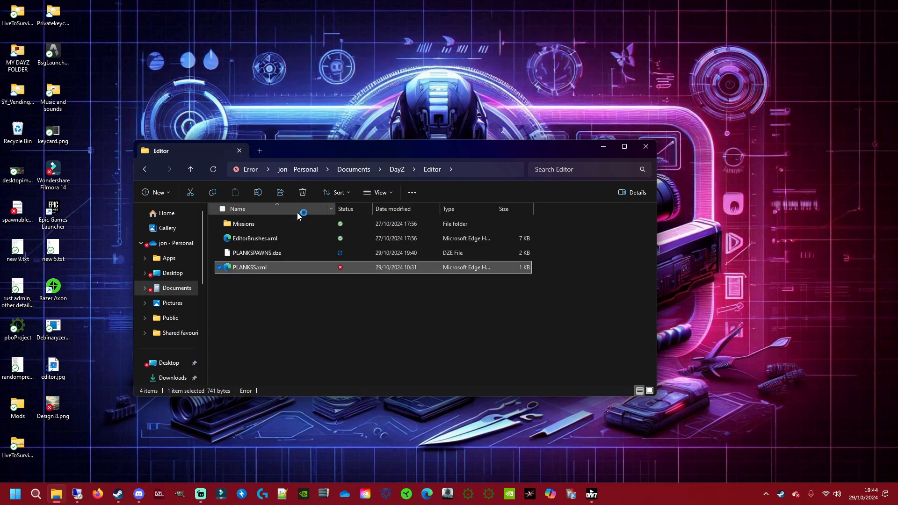
left_click(500, 213)
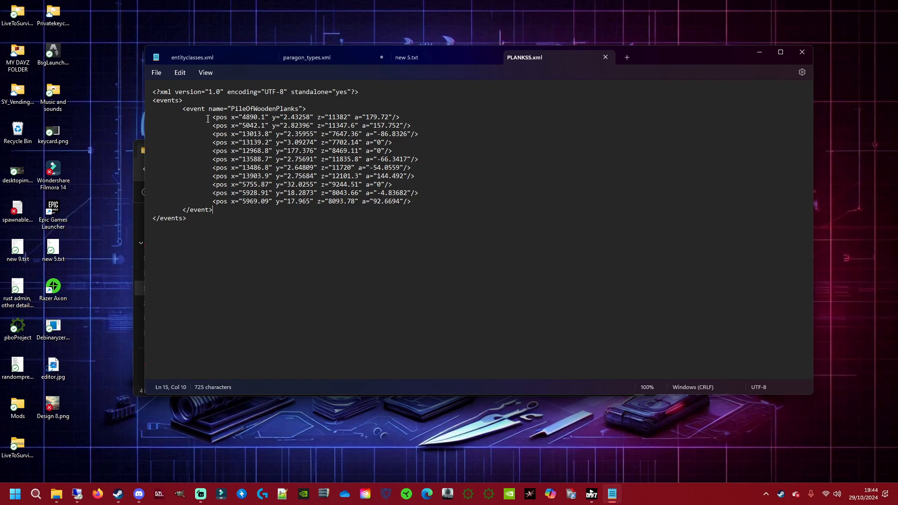
Step: Select all pos lines inside the PileOfWoodenPlanks event in PLANKSS.xml, leaving out the event and events tags
left_click_drag(208, 118, 451, 211)
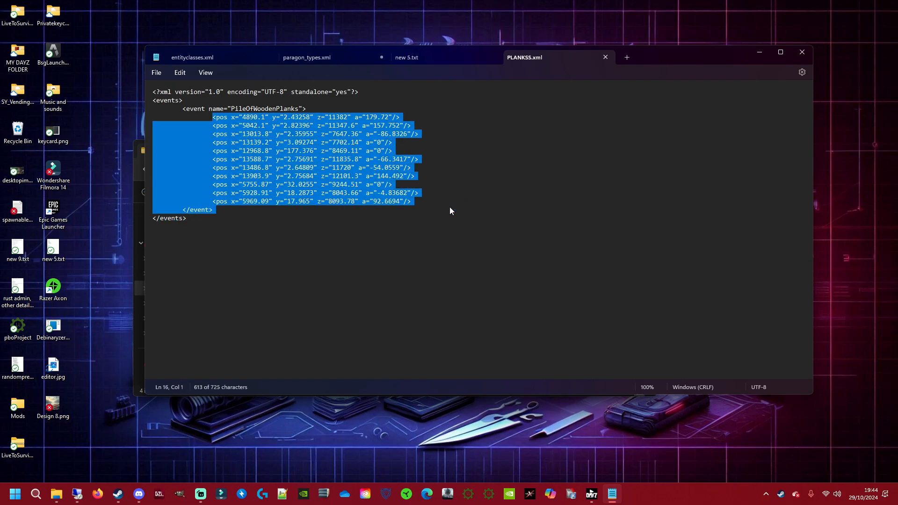
left_click(527, 224)
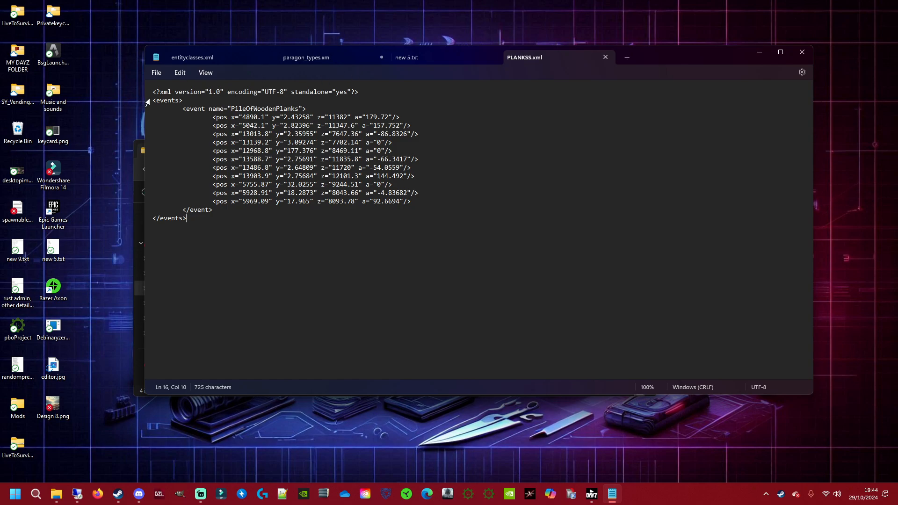
left_click_drag(148, 101, 222, 246)
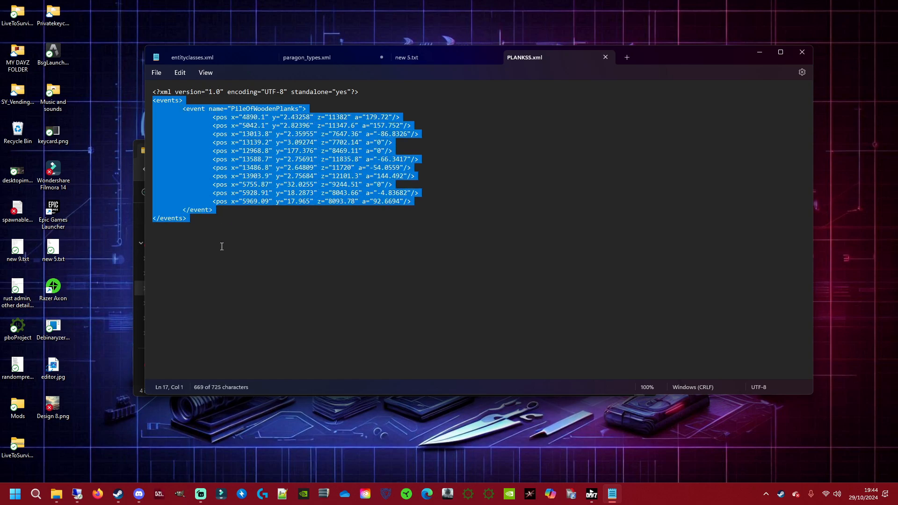
left_click(297, 276)
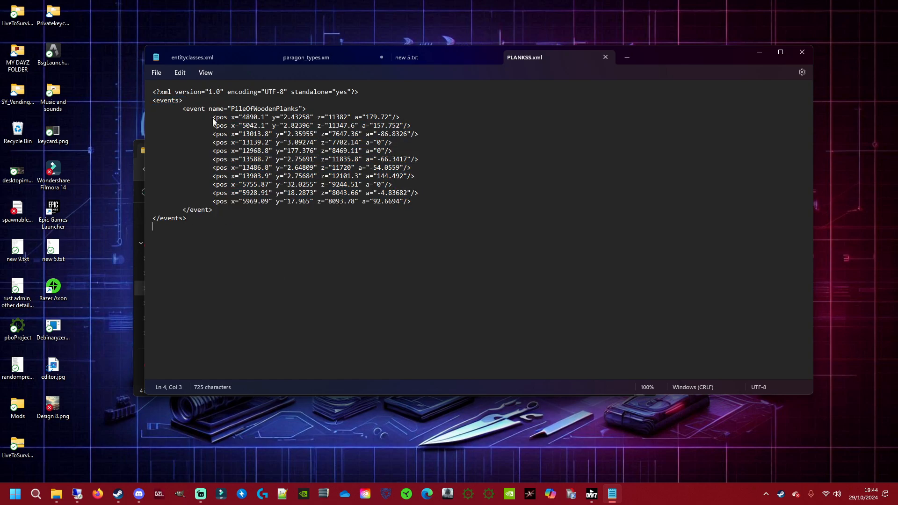
left_click_drag(212, 118, 465, 206)
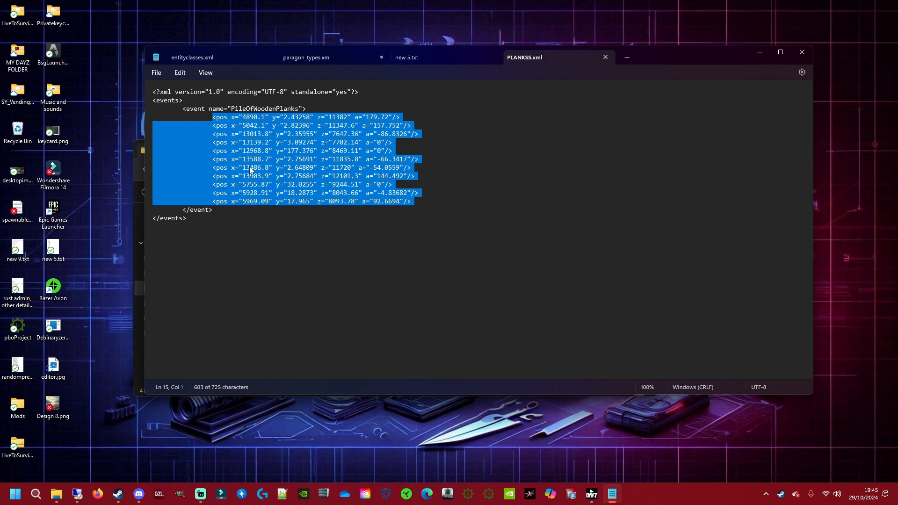
Step: Switch to the Remote Desktop session and open the dayzOffline.sakhal mission folder in File Explorer
key("alt+Tab")
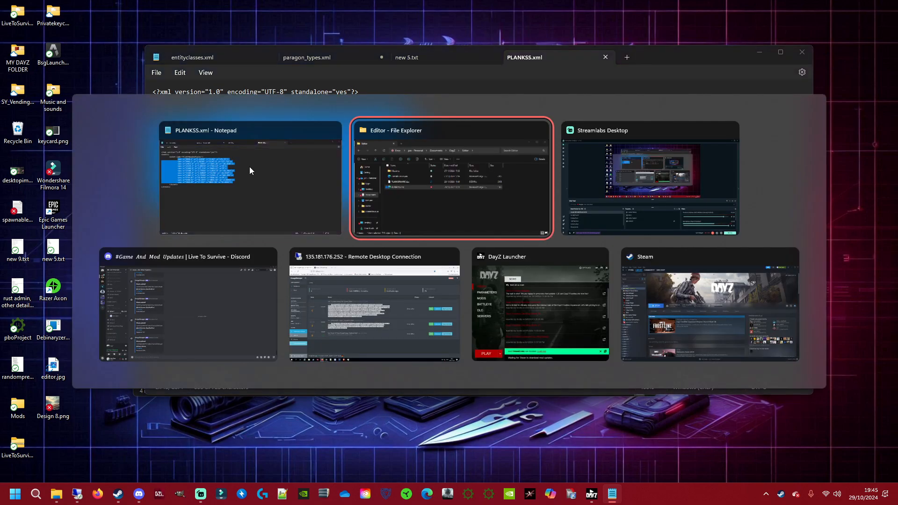
key("alt+Tab")
key("alt+Tab")
key("alt+Tab")
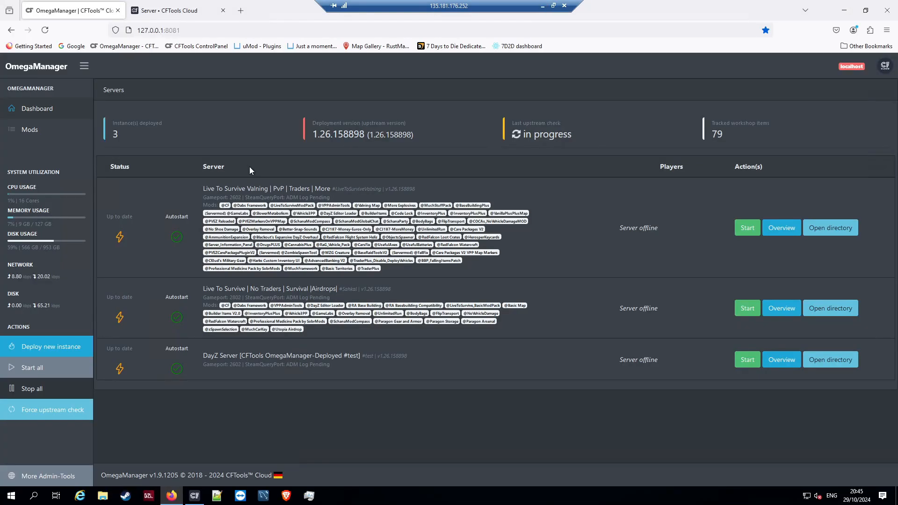
left_click(102, 495)
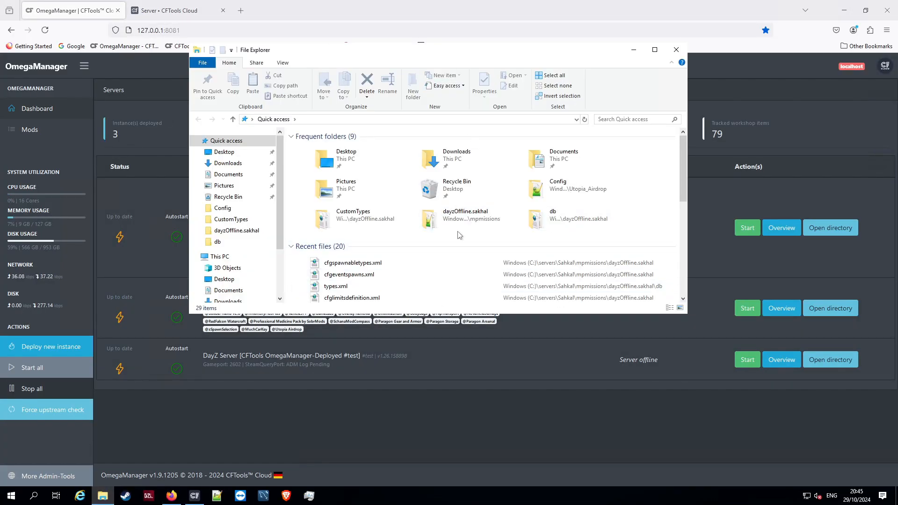
double_click(470, 214)
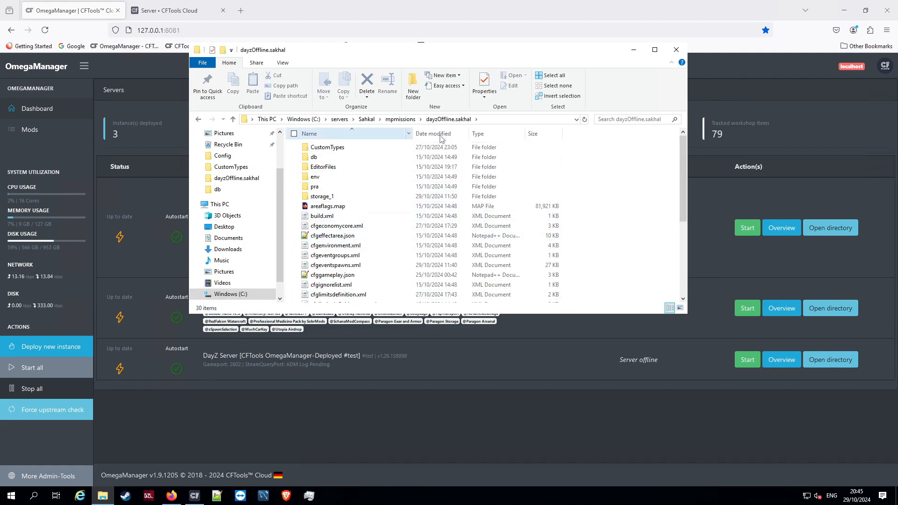
Step: Go up to the Sahkal server folder and trace the path through mpmissions back to dayzOffline.sakhal
left_click(399, 119)
left_click(366, 119)
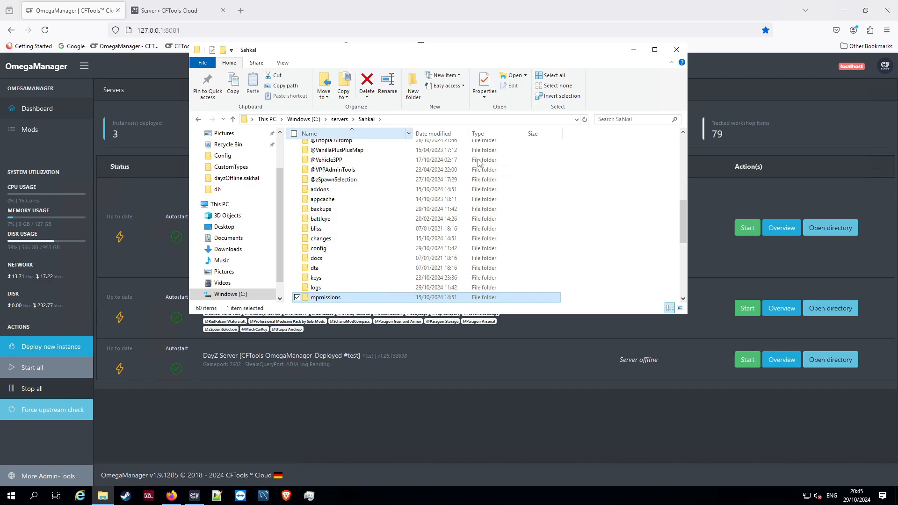
scroll(337, 241, "down", 2)
double_click(336, 239)
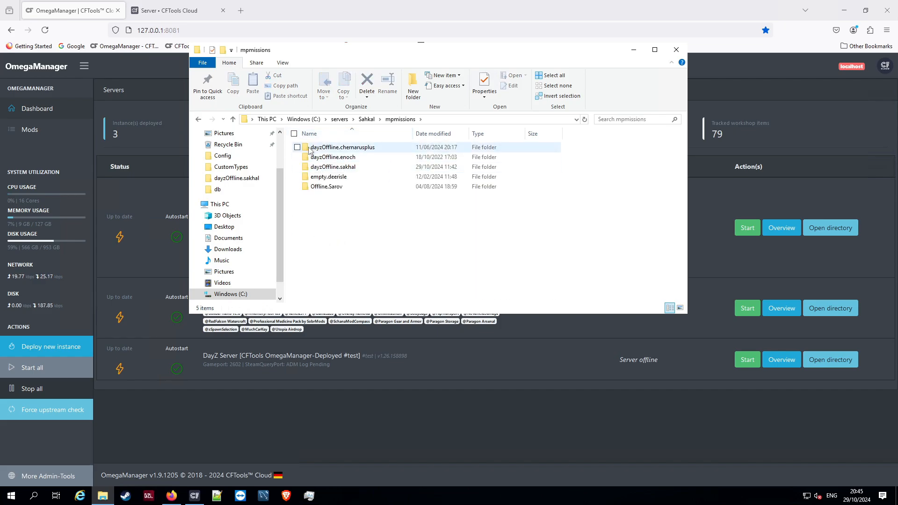
double_click(345, 168)
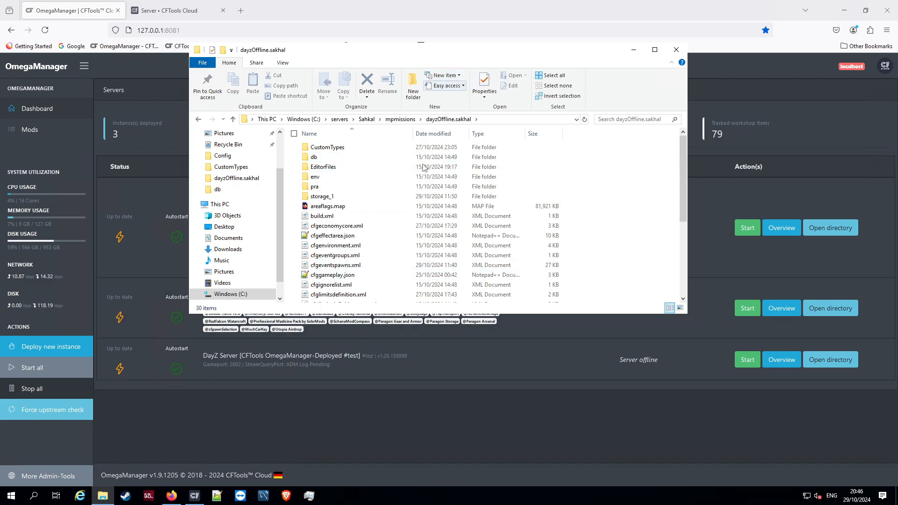
Step: Open cfgeventspawns.xml from the dayzOffline.sakhal folder in Notepad++ and dismiss the XML schema selection without specifying a schema
scroll(423, 167, "down", 2)
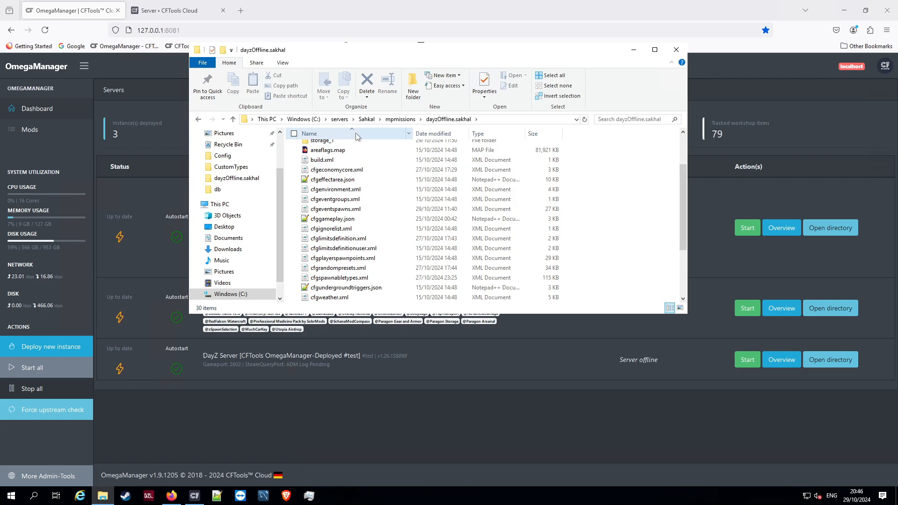
scroll(327, 162, "up", 1)
scroll(326, 177, "down", 1)
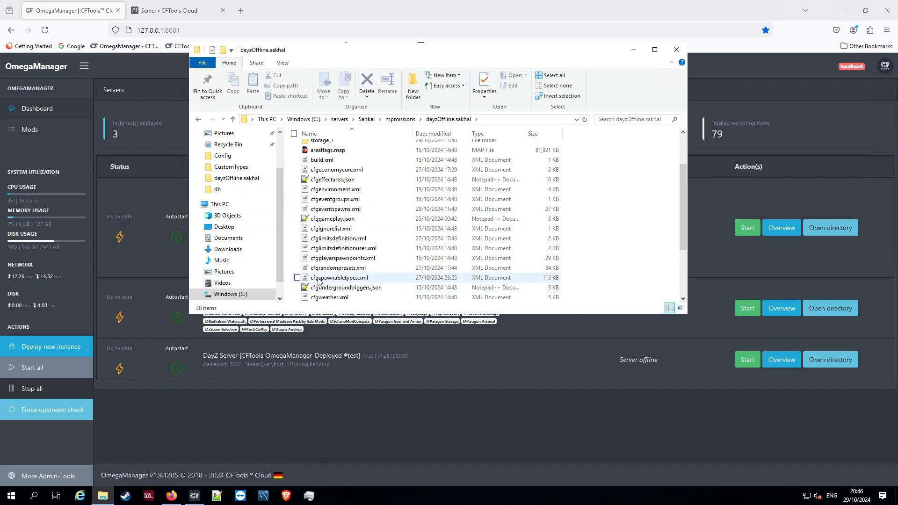
left_click(322, 210)
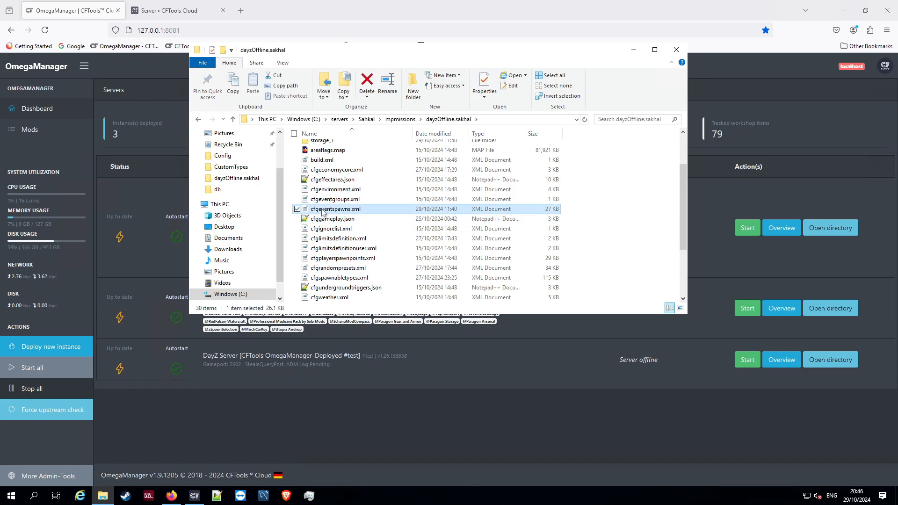
right_click(322, 210)
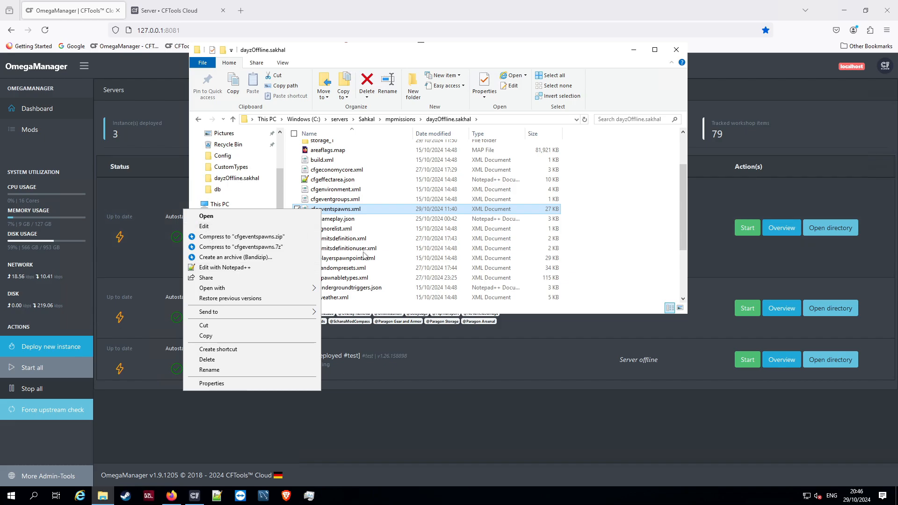
left_click(231, 267)
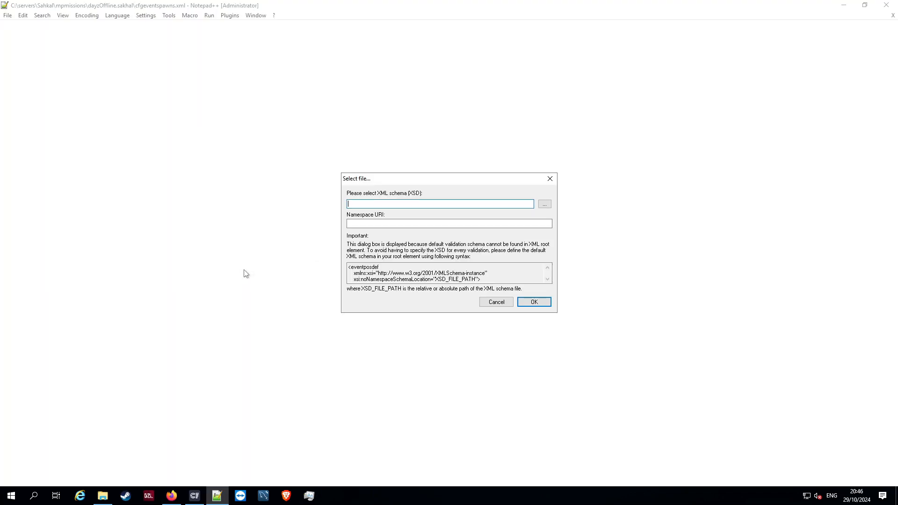
left_click(532, 301)
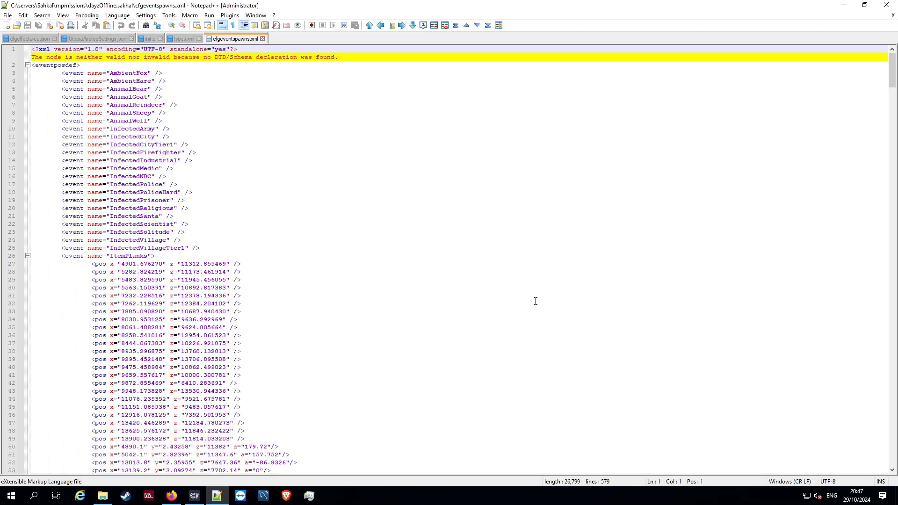
Step: Examine the event entries at the start of cfgeventspawns.xml and locate the ItemPlanks event
scroll(253, 112, "down", 3)
scroll(194, 116, "up", 3)
left_click_drag(65, 256, 192, 271)
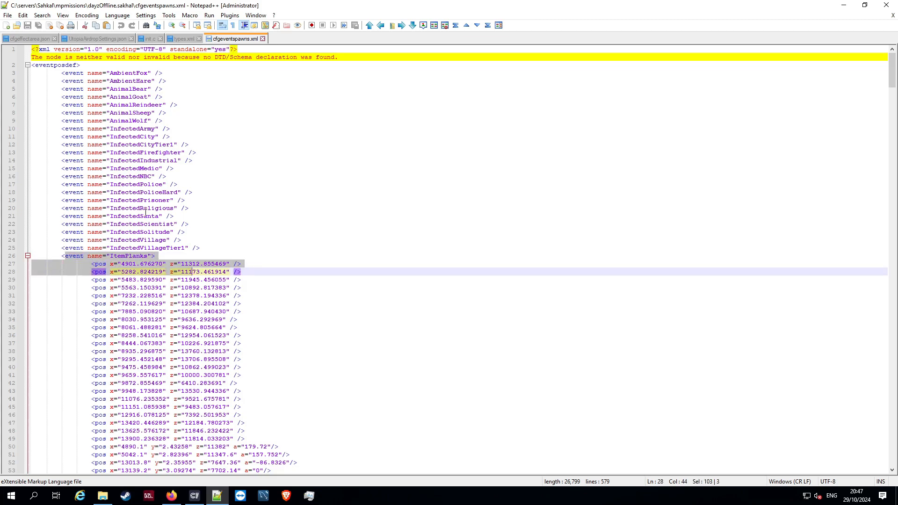
left_click_drag(249, 225, 89, 73)
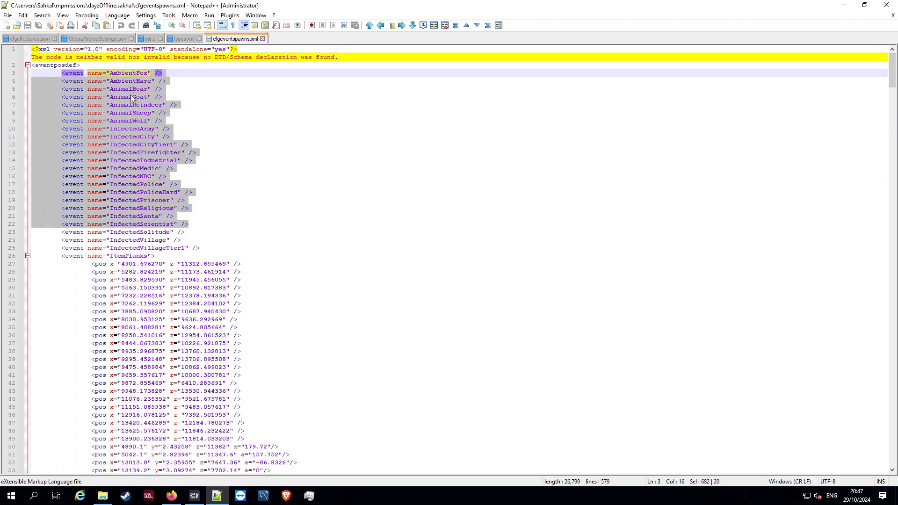
left_click(253, 137)
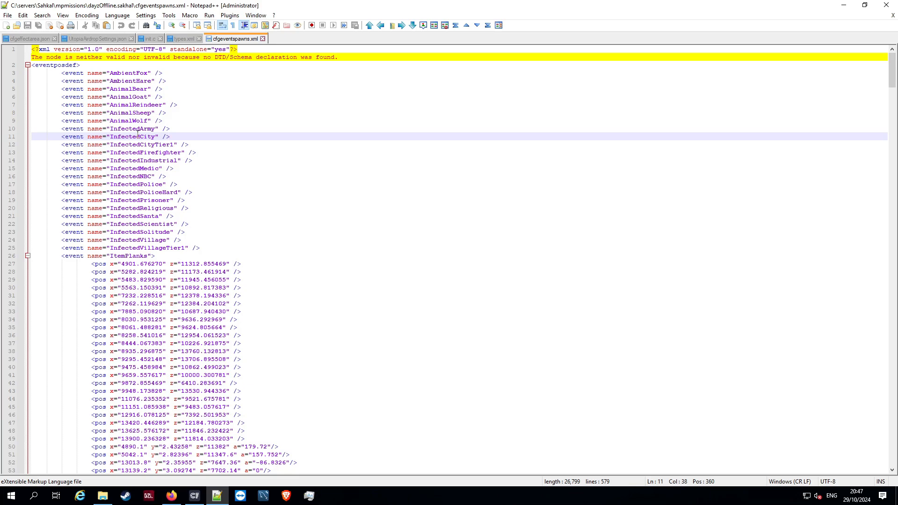
scroll(69, 209, "down", 2)
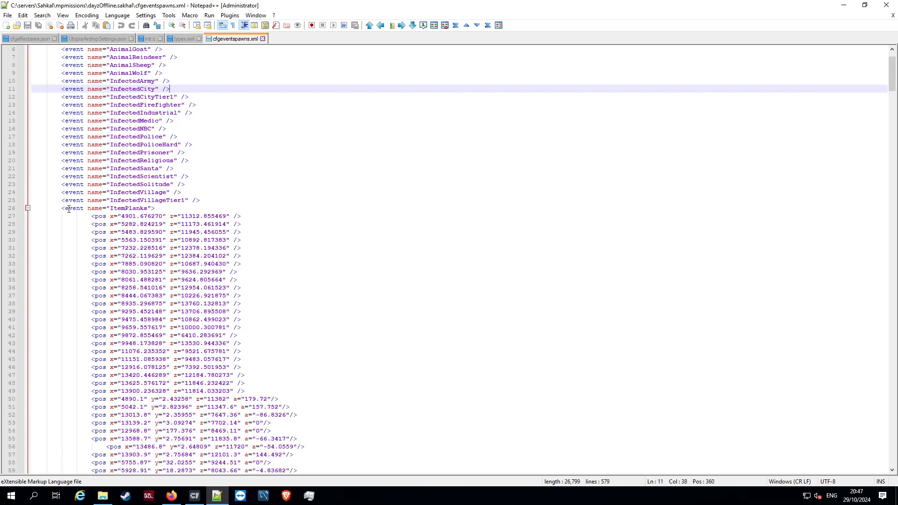
left_click_drag(58, 209, 158, 208)
Step: Delete the pos lines with y and a values from the end of the ItemPlanks event, including the leftover blank line
scroll(290, 213, "down", 5)
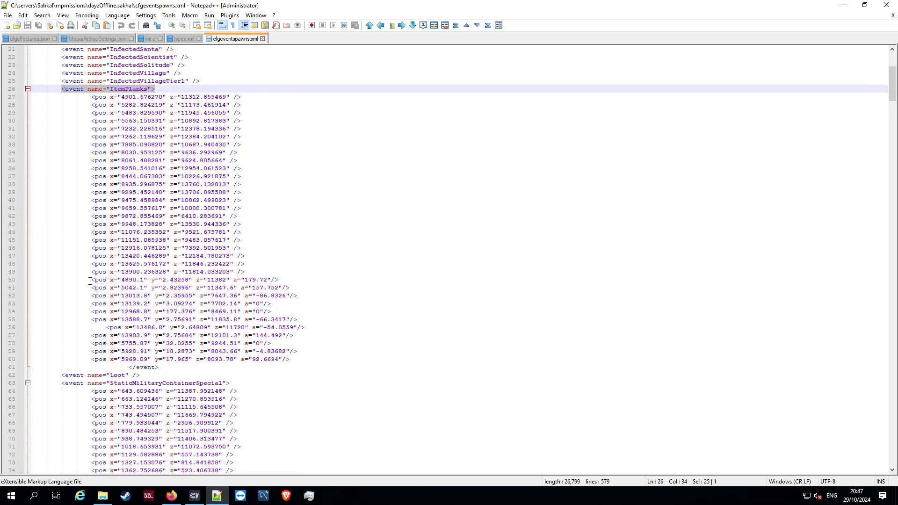
left_click_drag(93, 280, 323, 356)
key("ctrl+c")
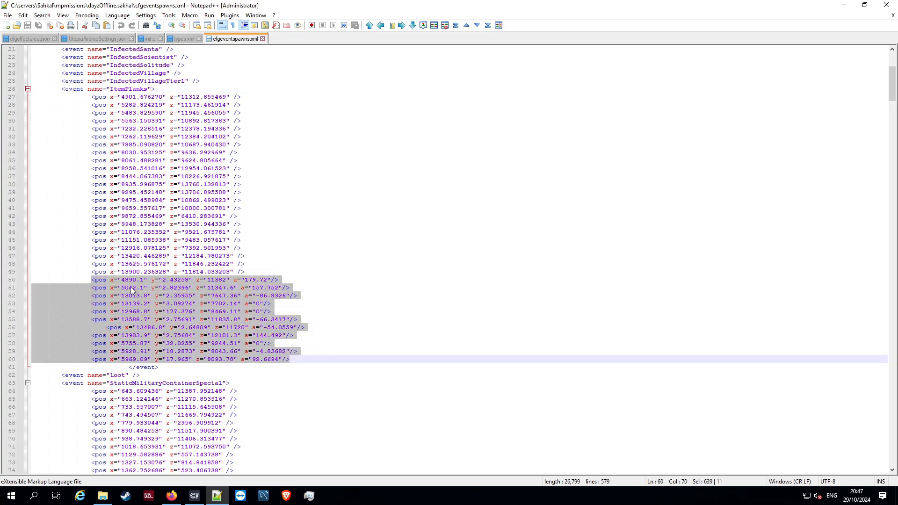
key("Delete")
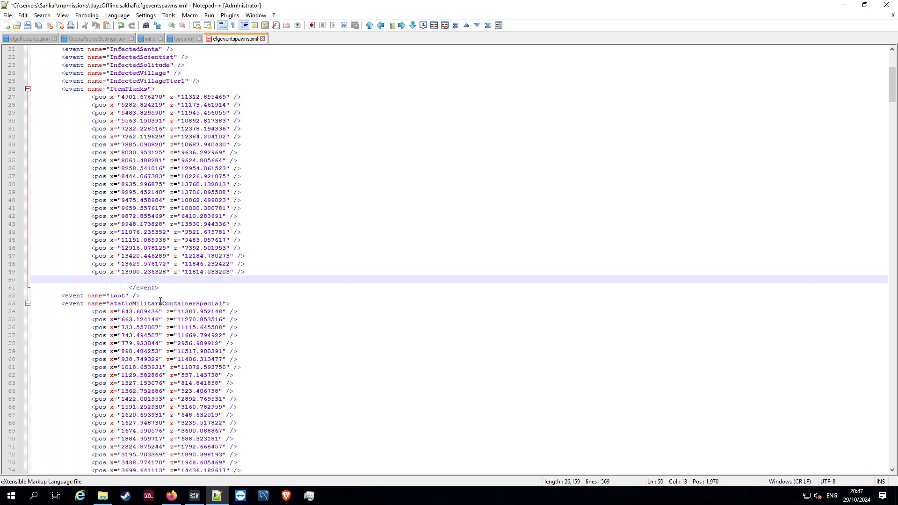
key("BackSpace")
key("BackSpace")
key("BackSpace")
key("BackSpace")
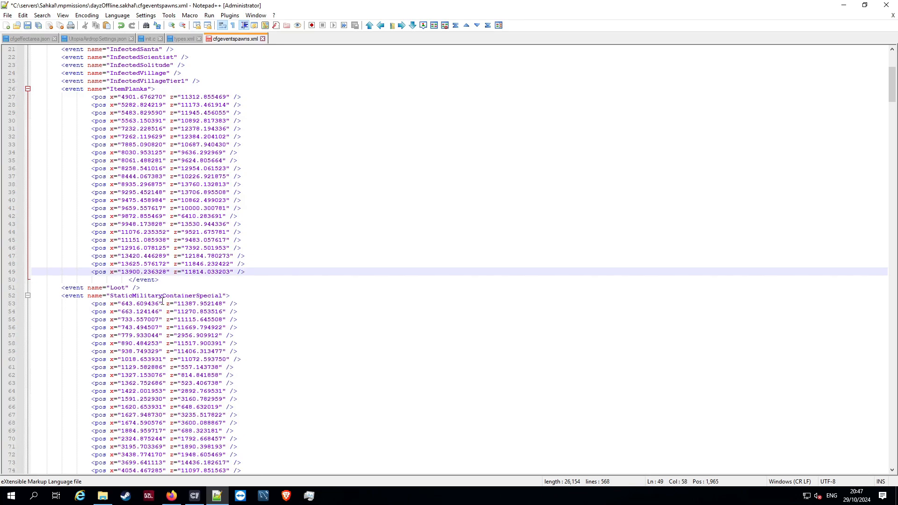
Step: Examine the remaining pos lines of the ItemPlanks event, including the x coordinate on line 33
left_click_drag(91, 97, 272, 272)
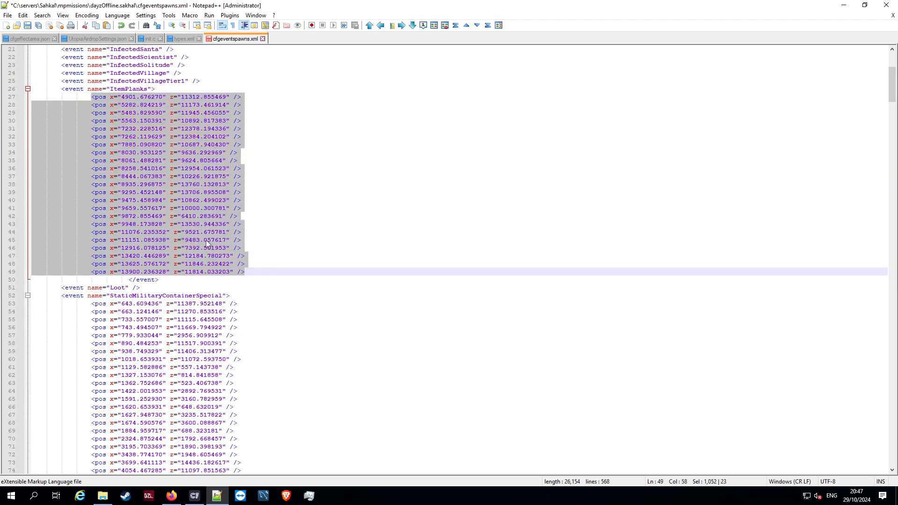
left_click(327, 216)
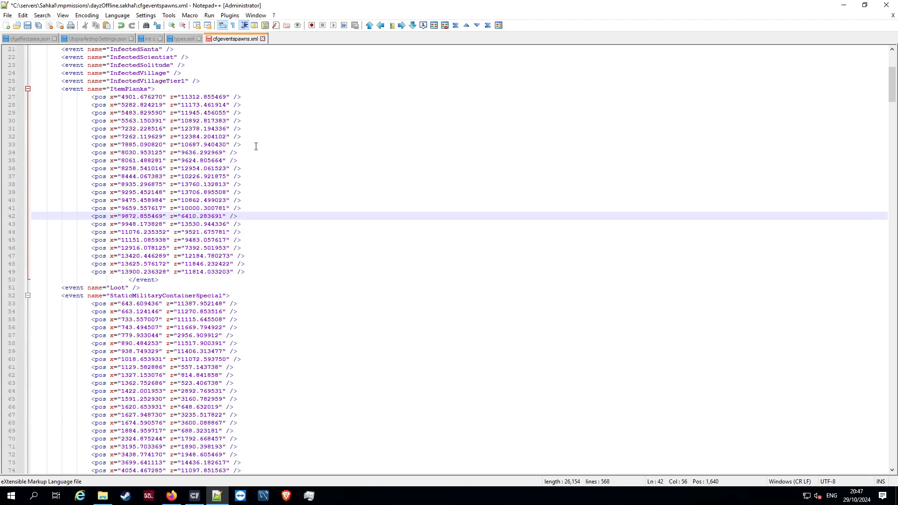
left_click_drag(243, 145, 174, 145)
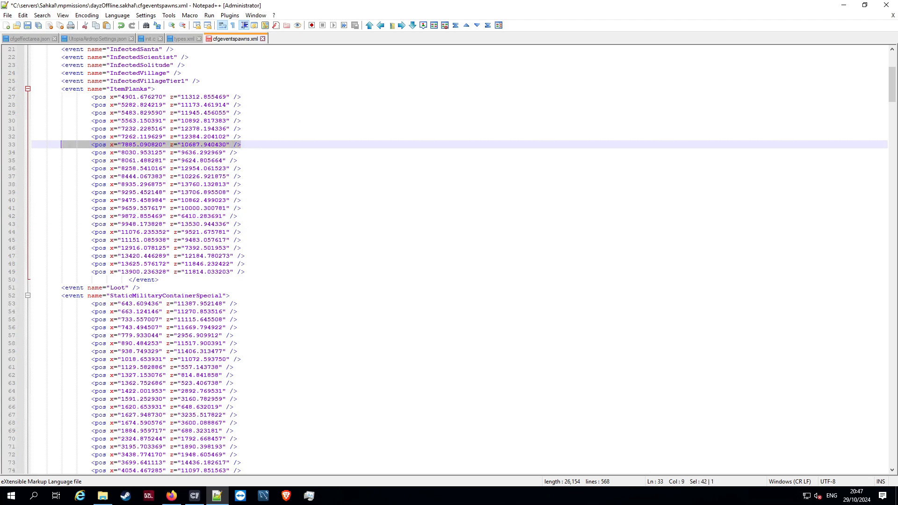
left_click(246, 151)
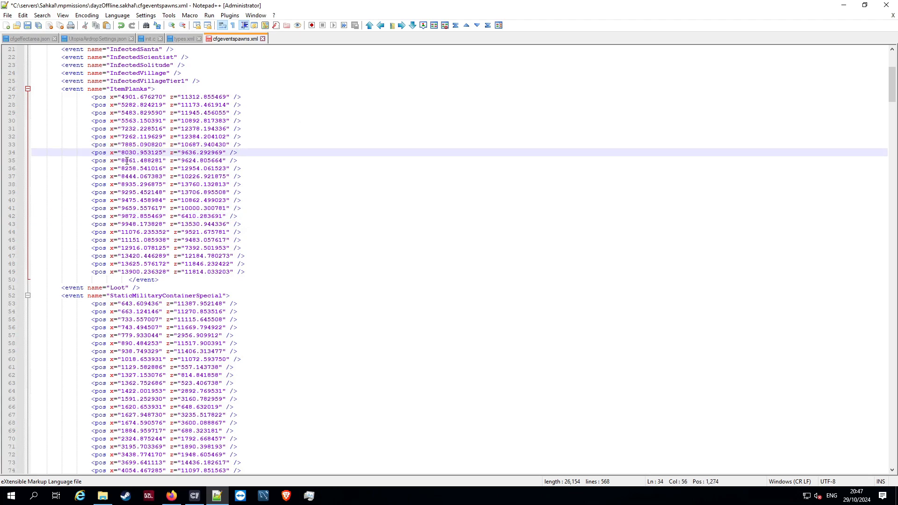
left_click_drag(121, 145, 148, 146)
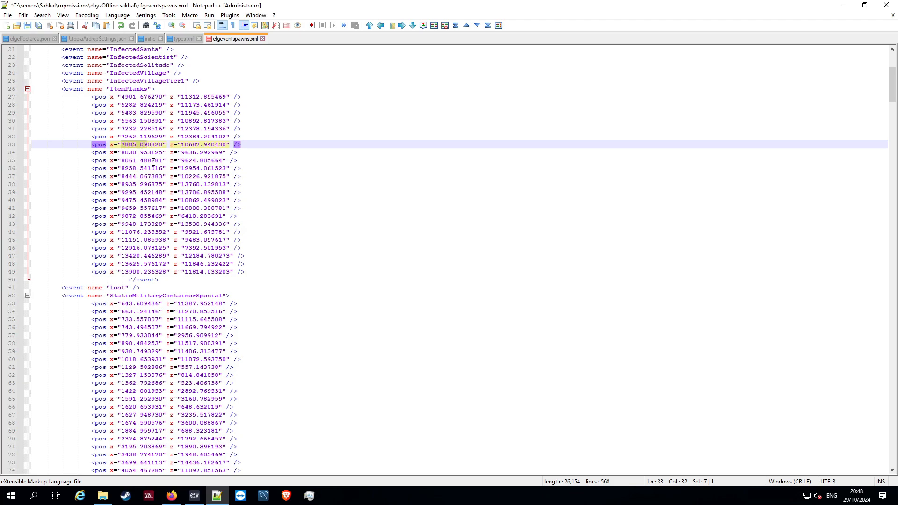
Step: Add a new line after the last pos entry of the ItemPlanks event and paste the copied PLANKSS.xml positions there
scroll(253, 227, "down", 2)
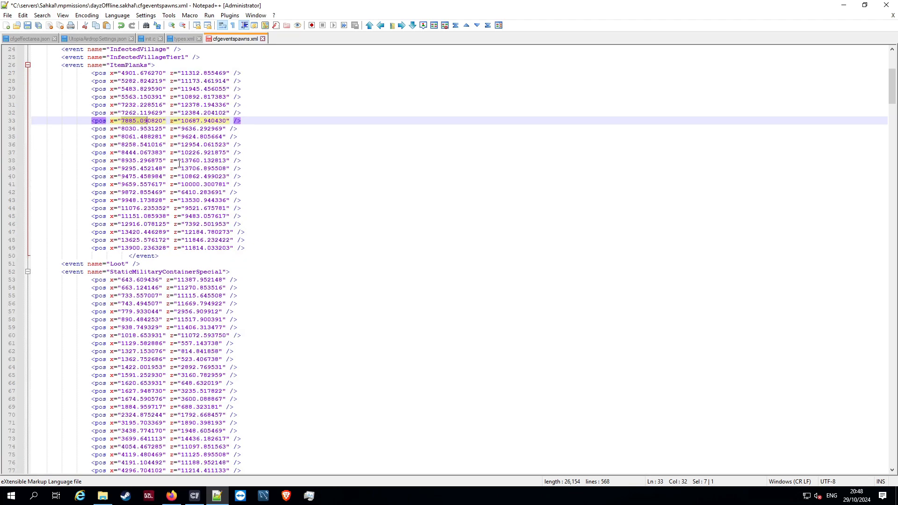
left_click(282, 222)
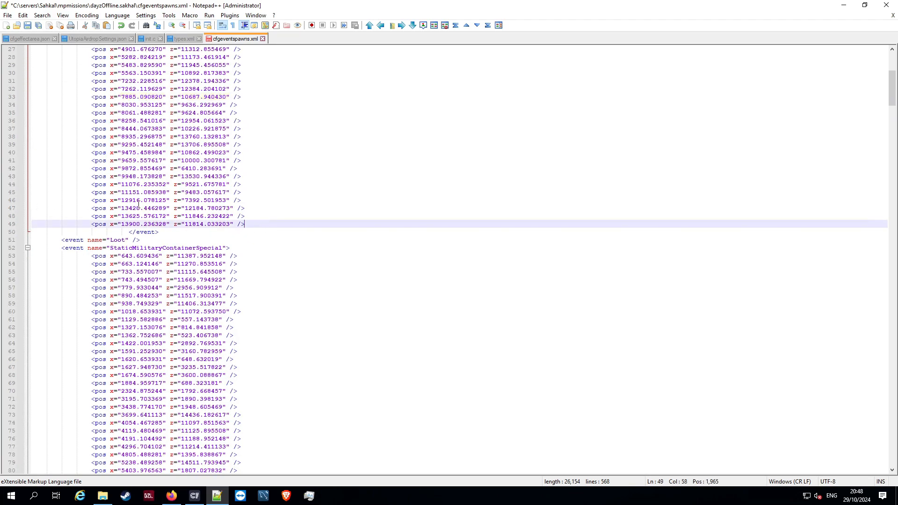
scroll(163, 85, "up", 3)
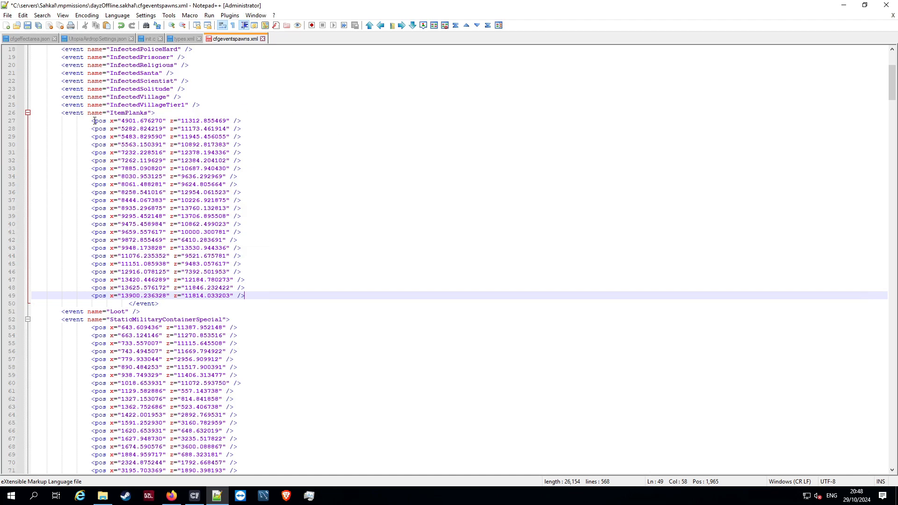
left_click_drag(94, 120, 296, 247)
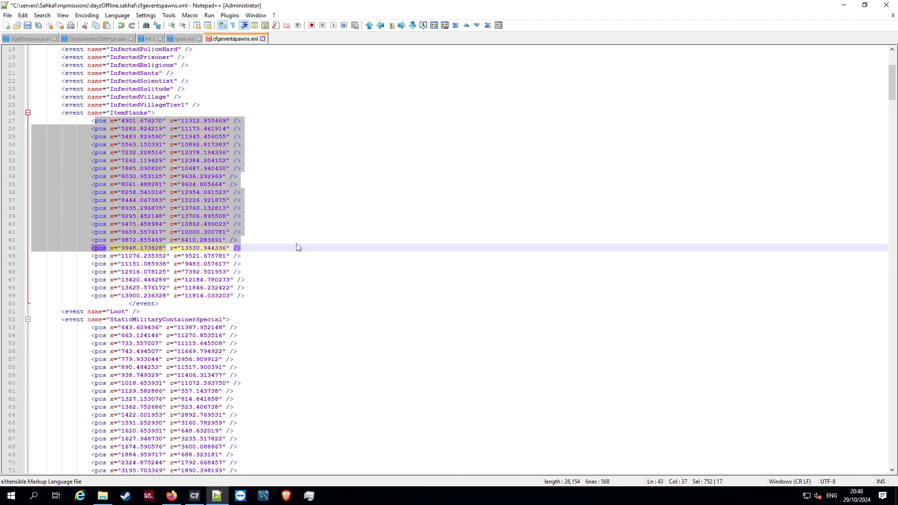
left_click(250, 295)
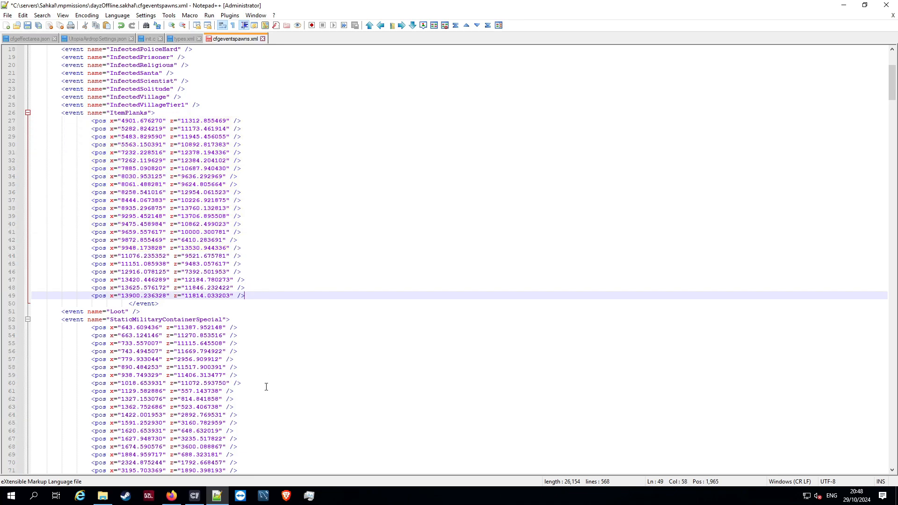
key("Return")
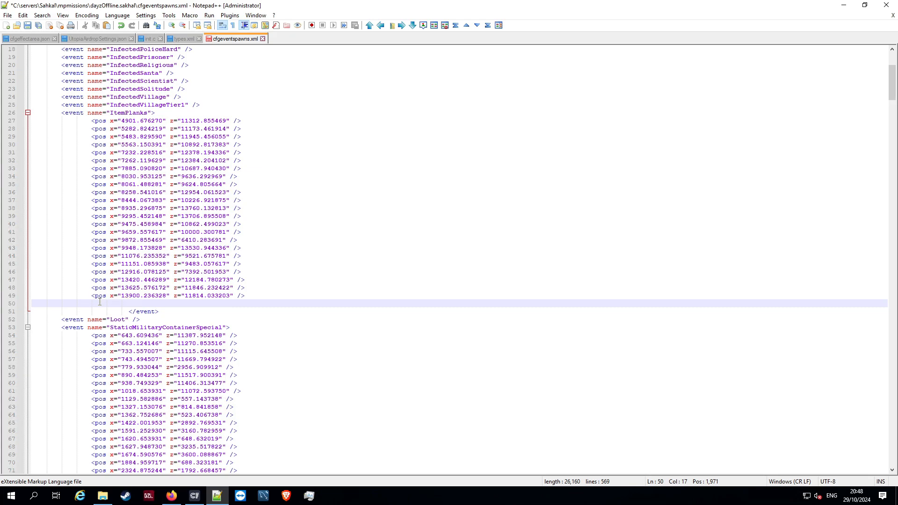
scroll(125, 164, "up", 2)
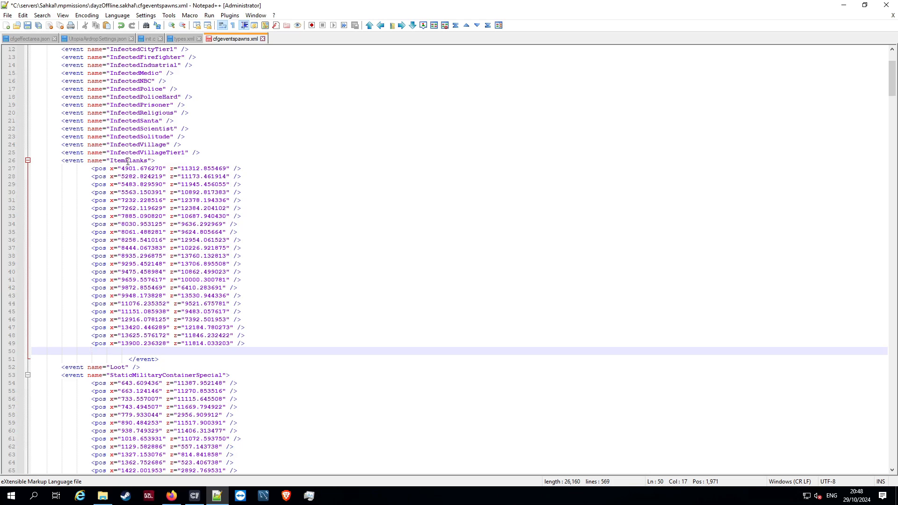
left_click(248, 343)
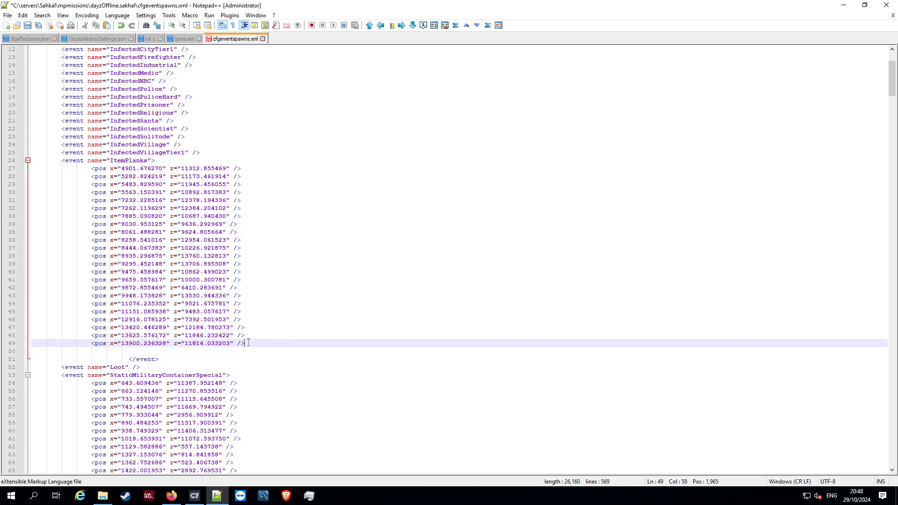
left_click(104, 351)
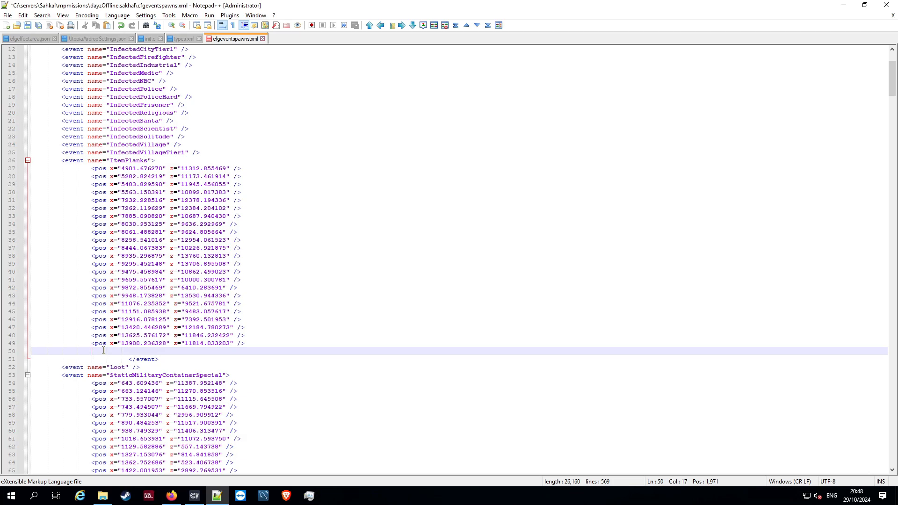
key("ctrl+v")
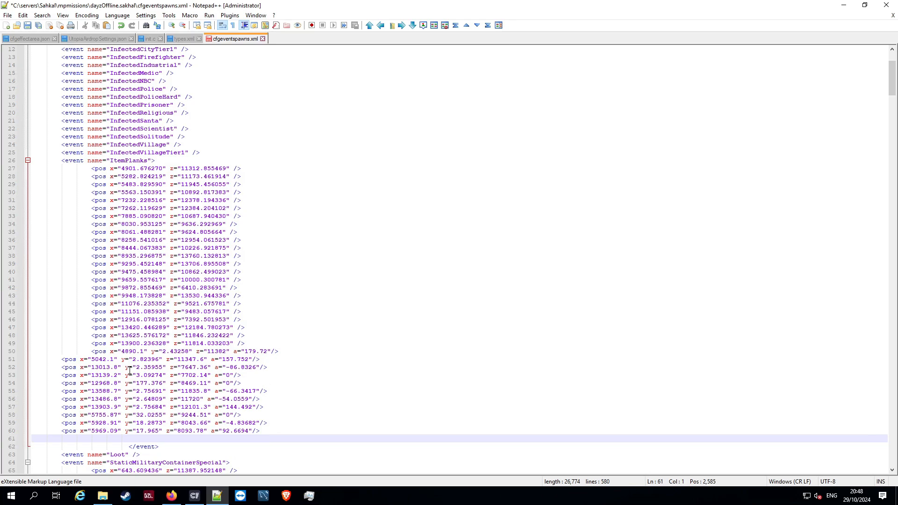
Step: Indent the pasted pos lines 51 to 60 by two more tab levels, aligning them with the other ItemPlanks entries
left_click(59, 363)
key("Tab")
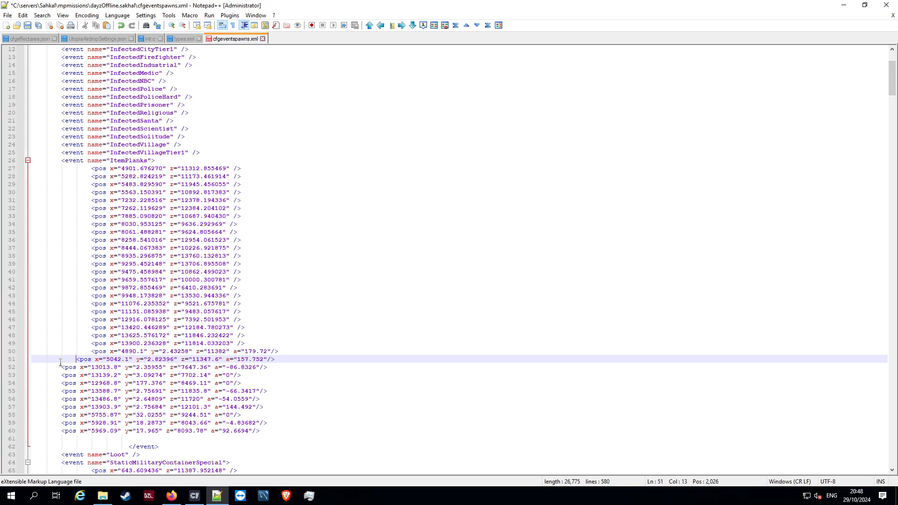
key("Tab")
left_click(60, 368)
key("Tab")
key("Tab")
left_click(60, 375)
key("Tab")
key("Tab")
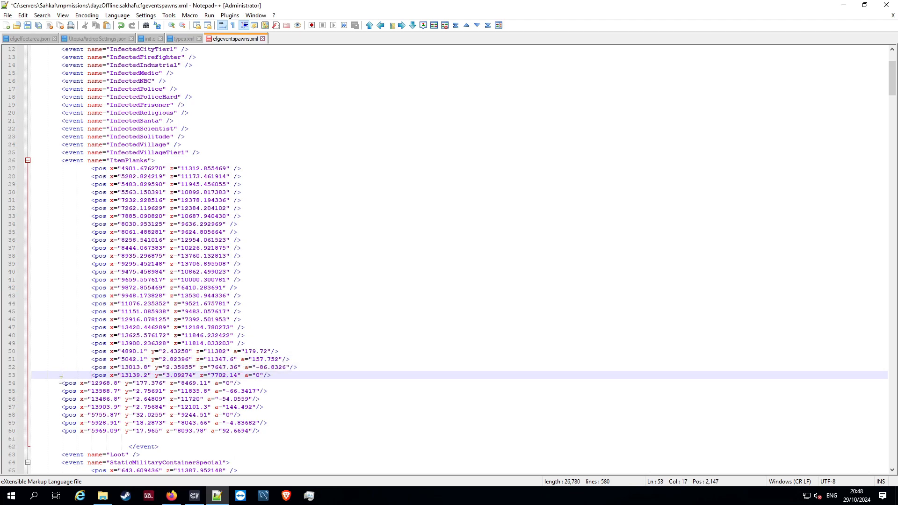
left_click(60, 382)
key("Tab")
key("Tab")
left_click(60, 390)
key("Tab")
key("Tab")
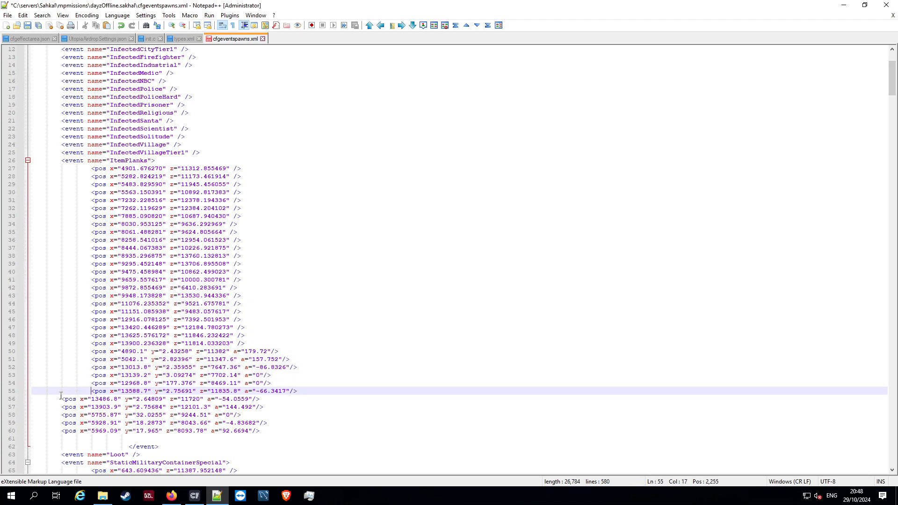
left_click(62, 398)
key("Tab")
key("Tab")
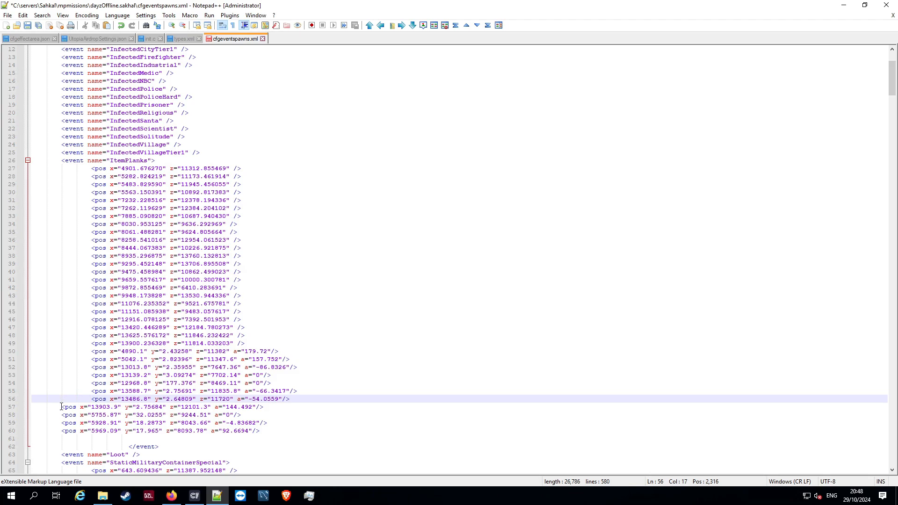
left_click(61, 407)
key("Tab")
key("Tab")
left_click(60, 414)
key("Tab")
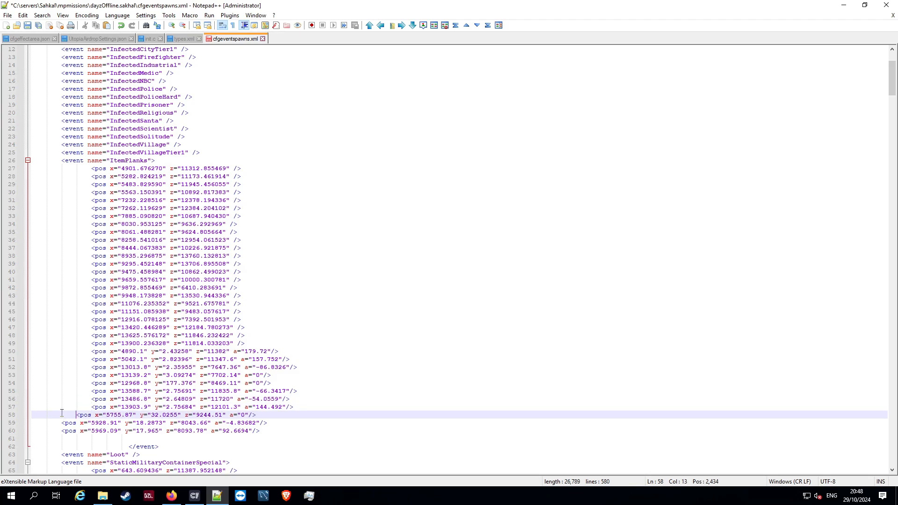
key("Tab")
left_click(60, 422)
key("Tab")
key("Tab")
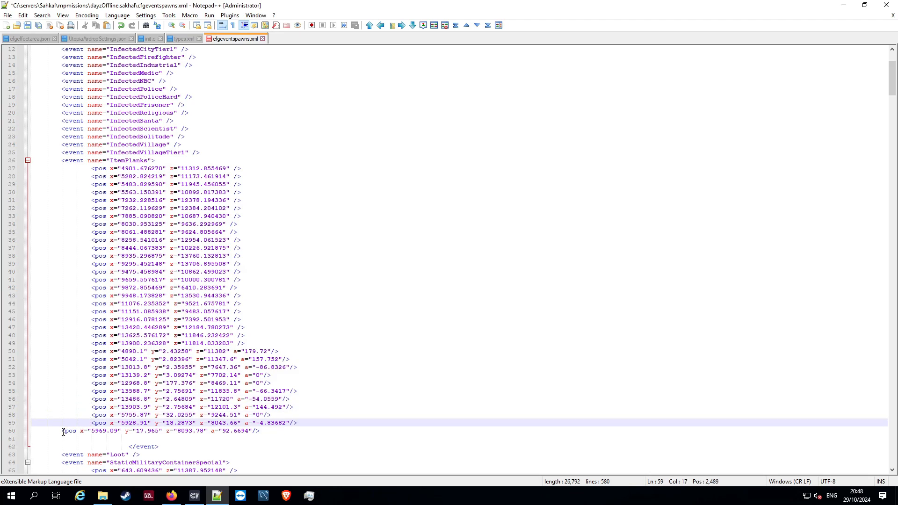
left_click(60, 430)
key("Tab")
key("Tab")
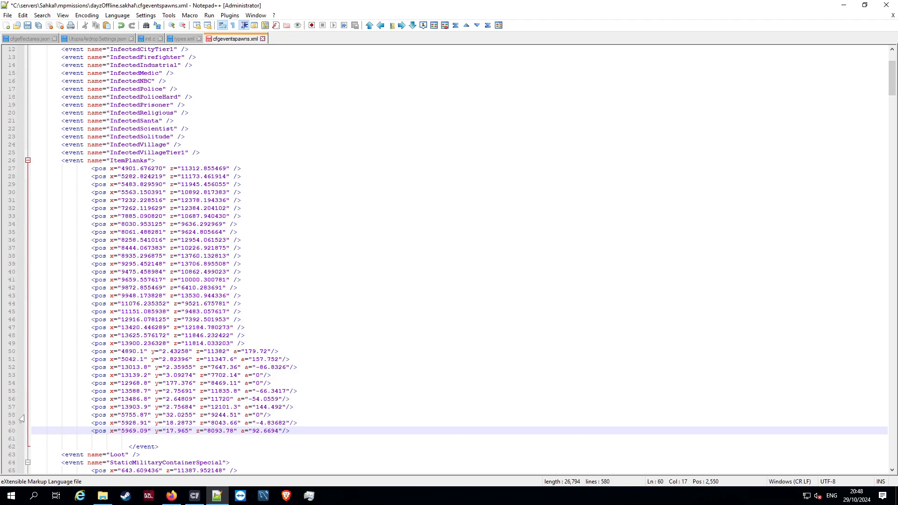